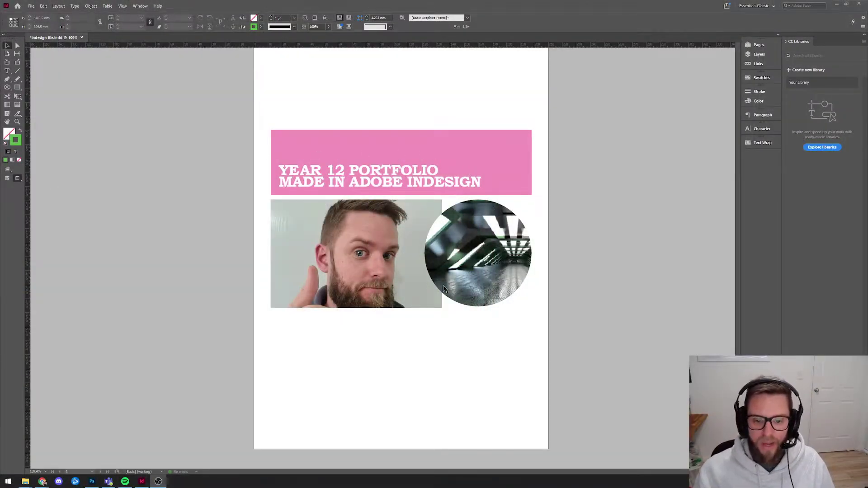
- Draw an empty rectangle frame below the face photo with the Rectangle Frame Tool
{"action": "left_click", "coordinate": [384, 282]}
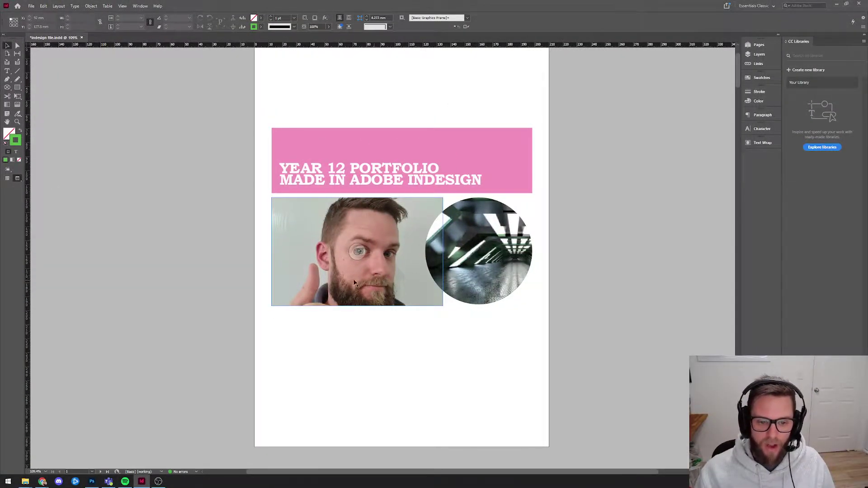
{"action": "left_click", "coordinate": [204, 203]}
{"action": "left_click", "coordinate": [7, 87]}
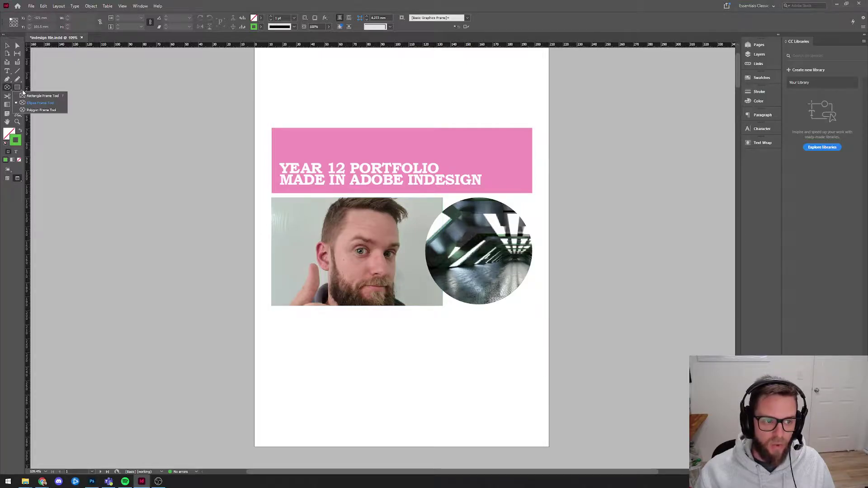
{"action": "left_click", "coordinate": [27, 96]}
{"action": "mouse_move", "coordinate": [279, 313]}
{"action": "left_mouse_down"}
{"action": "mouse_move", "coordinate": [424, 384]}
{"action": "mouse_move", "coordinate": [425, 397]}
{"action": "left_mouse_up"}
- Place the sunset JPG from the managing images folder into the new frame
{"action": "left_click", "coordinate": [31, 6]}
{"action": "left_click", "coordinate": [45, 97]}
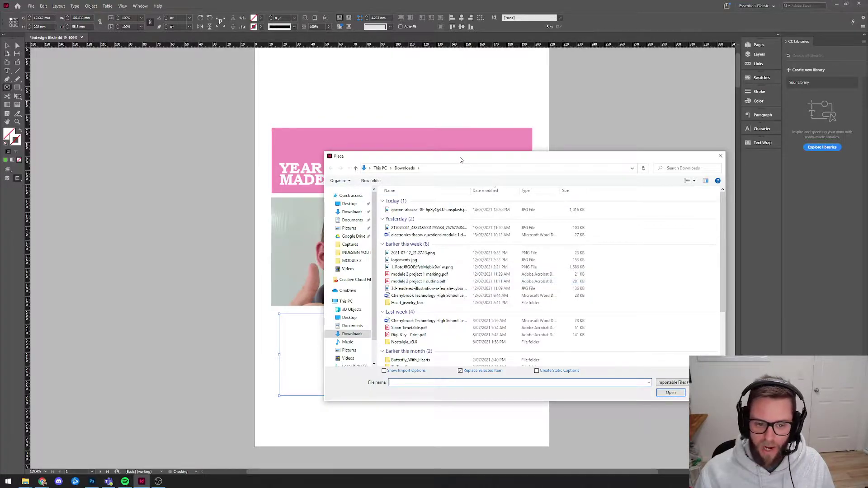
{"action": "key", "text": "Escape"}
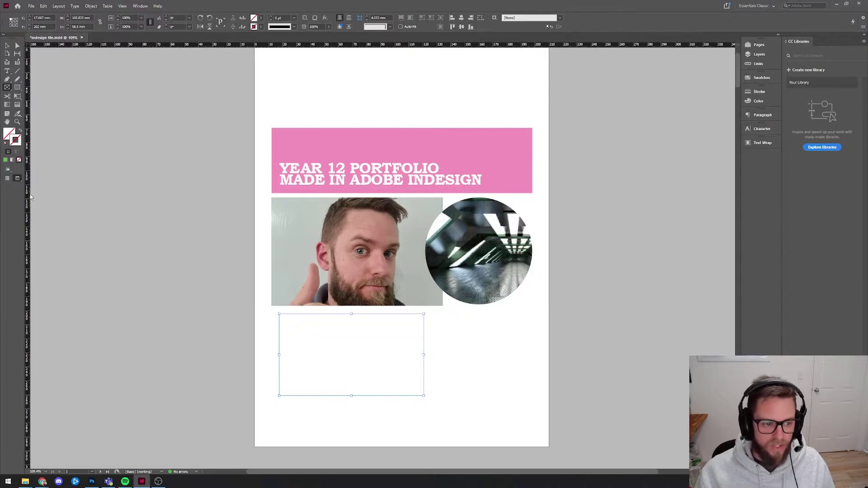
{"action": "key", "text": "w"}
{"action": "key", "text": "ctrl+d"}
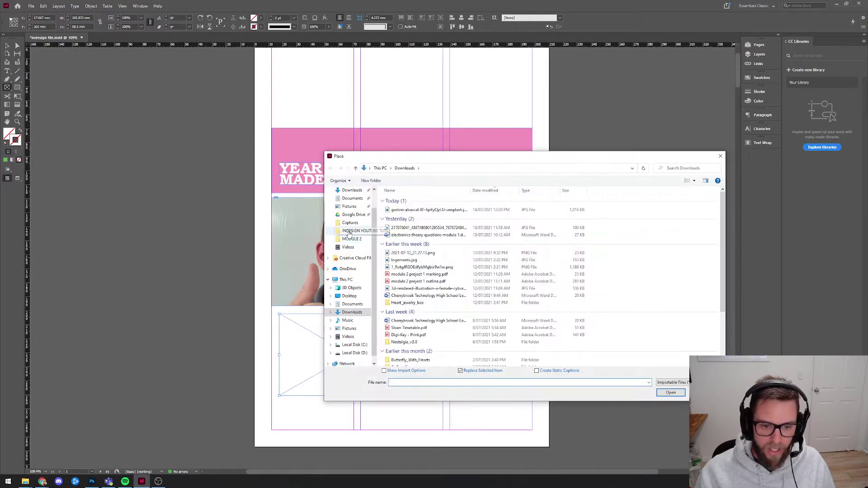
{"action": "left_click", "coordinate": [357, 231]}
{"action": "double_click", "coordinate": [404, 217]}
{"action": "left_click", "coordinate": [397, 220]}
{"action": "left_click", "coordinate": [694, 181]}
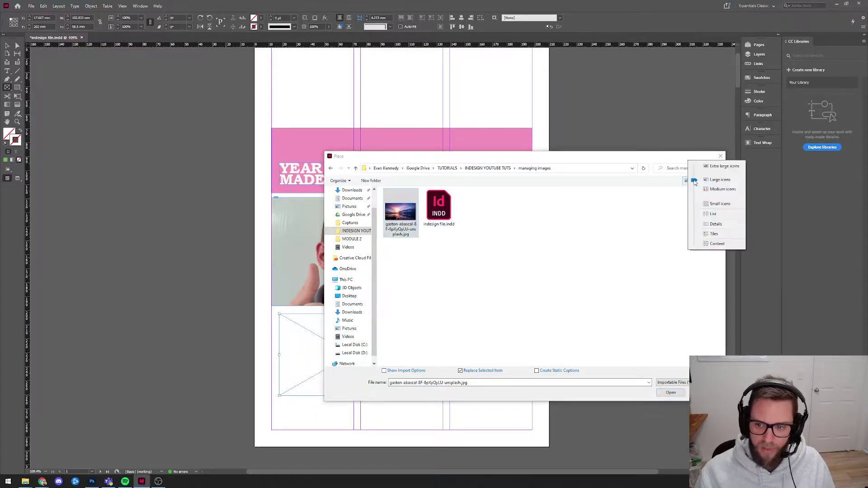
{"action": "left_click", "coordinate": [715, 225]}
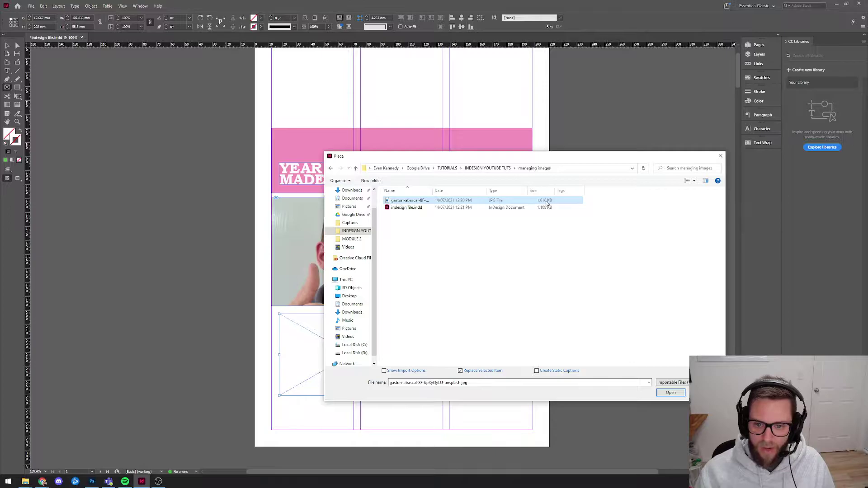
{"action": "double_click", "coordinate": [391, 201]}
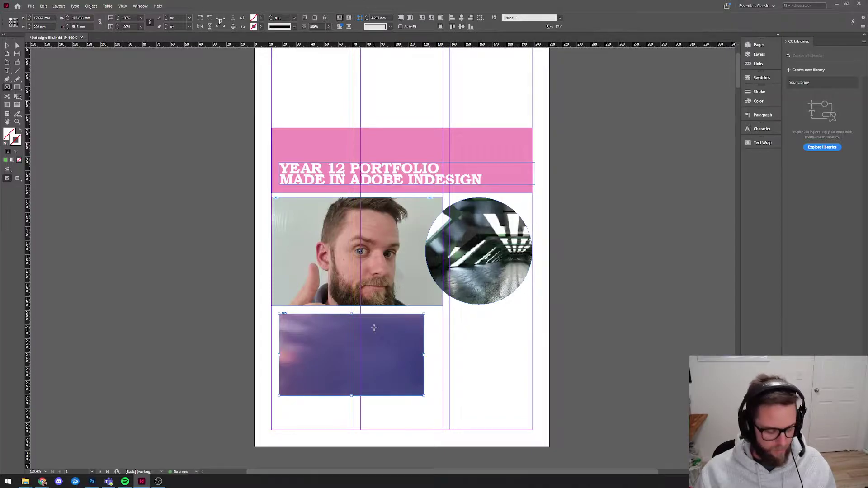
- Move the sunset frame to the lower left, widen it to 180 mm, and save the document
{"action": "key", "text": "v"}
{"action": "left_click_drag", "start_coordinate": [305, 334], "coordinate": [302, 372]}
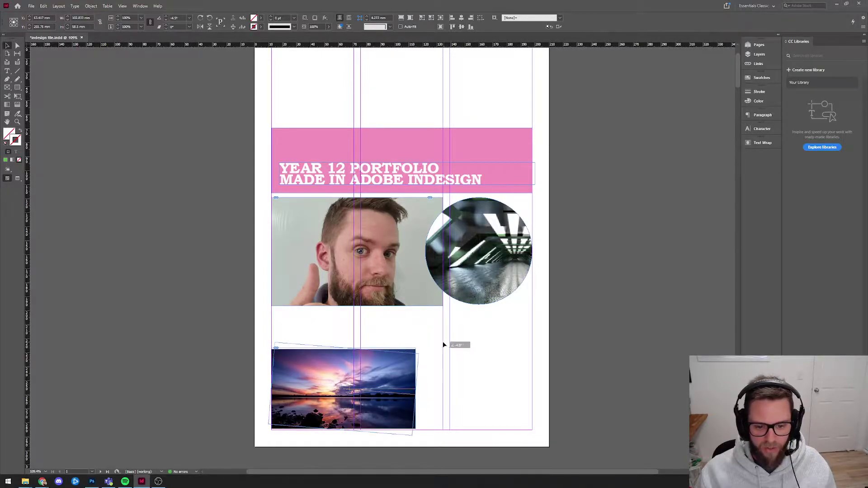
{"action": "left_click_drag", "start_coordinate": [415, 349], "coordinate": [534, 285]}
{"action": "left_click", "coordinate": [541, 323]}
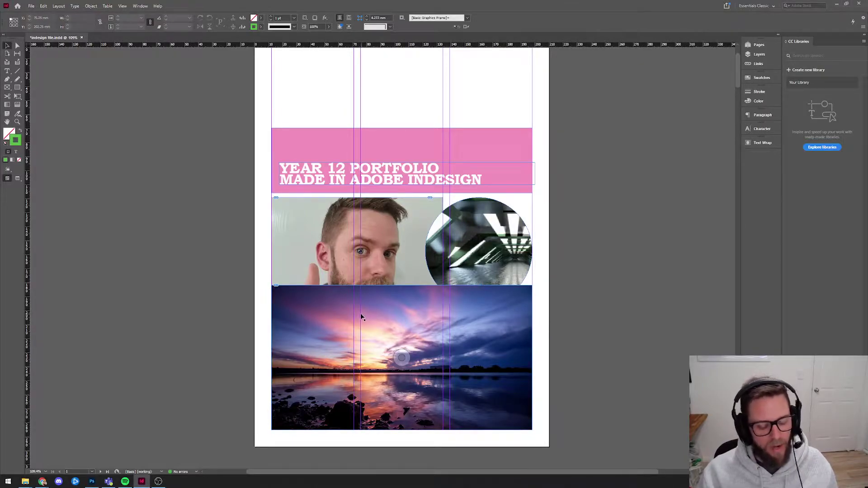
{"action": "left_click", "coordinate": [31, 6]}
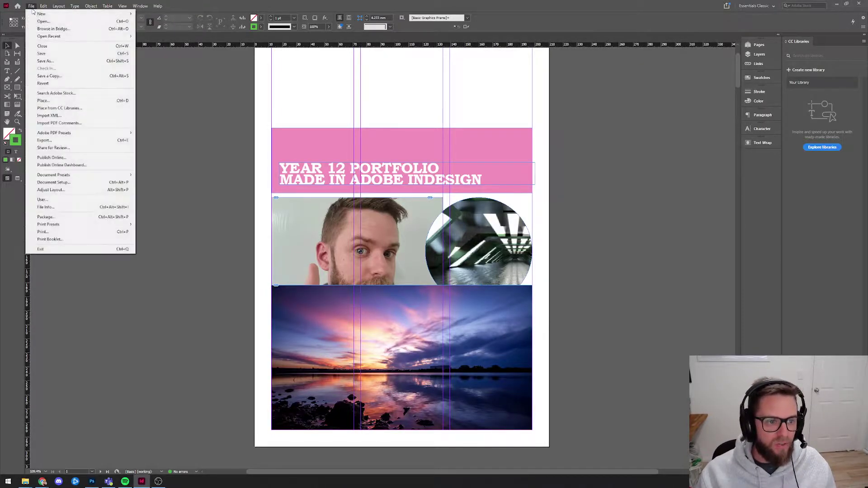
{"action": "left_click", "coordinate": [55, 55]}
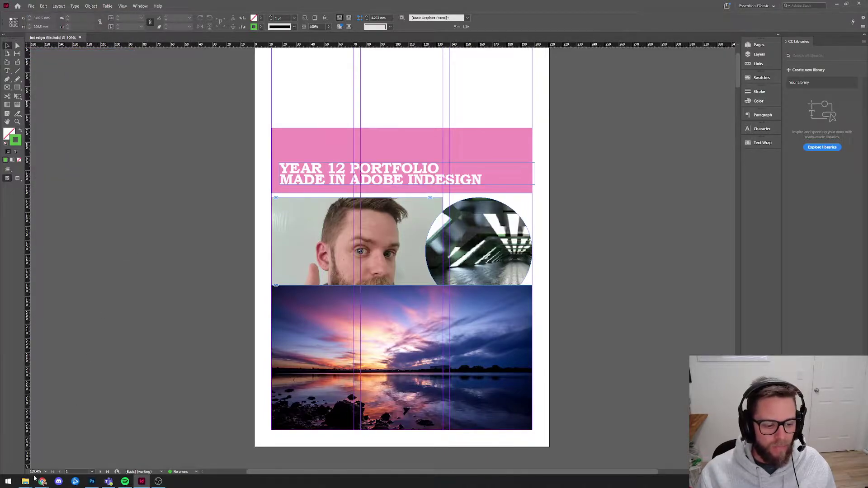
- Switch the managing images Explorer window to Details view, then return to the InDesign page
{"action": "mouse_move", "coordinate": [27, 483]}
{"action": "left_click", "coordinate": [30, 450]}
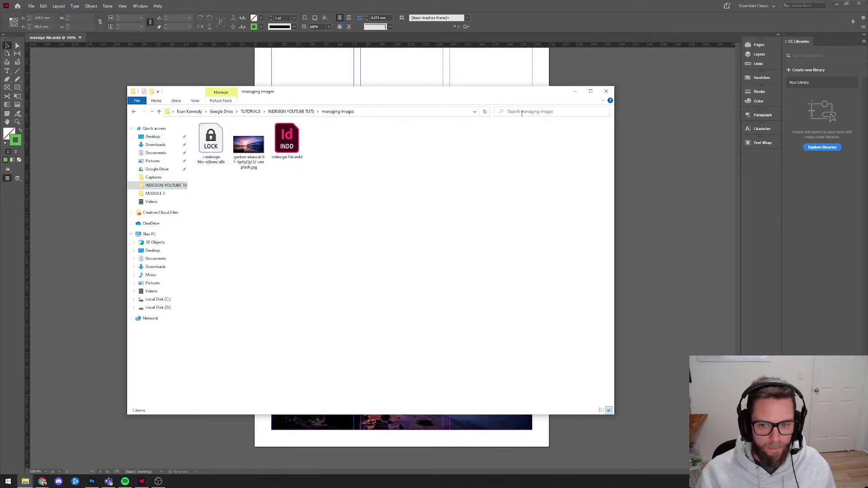
{"action": "left_click", "coordinate": [195, 100]}
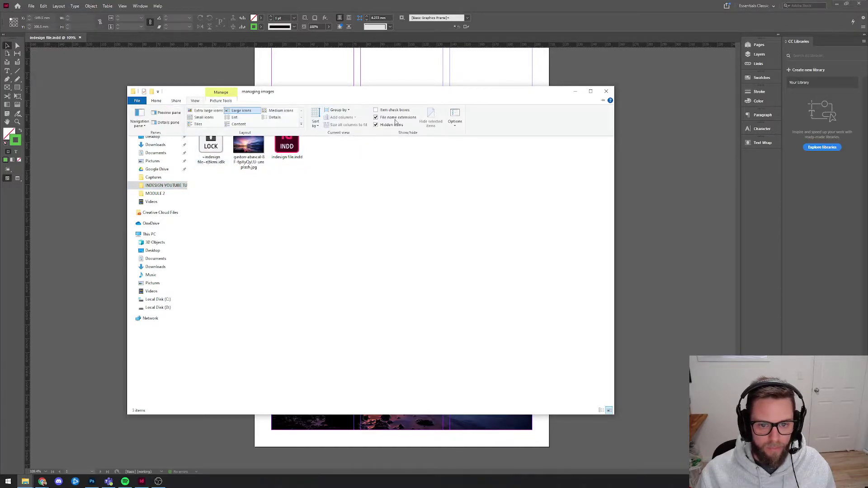
{"action": "left_click", "coordinate": [274, 117]}
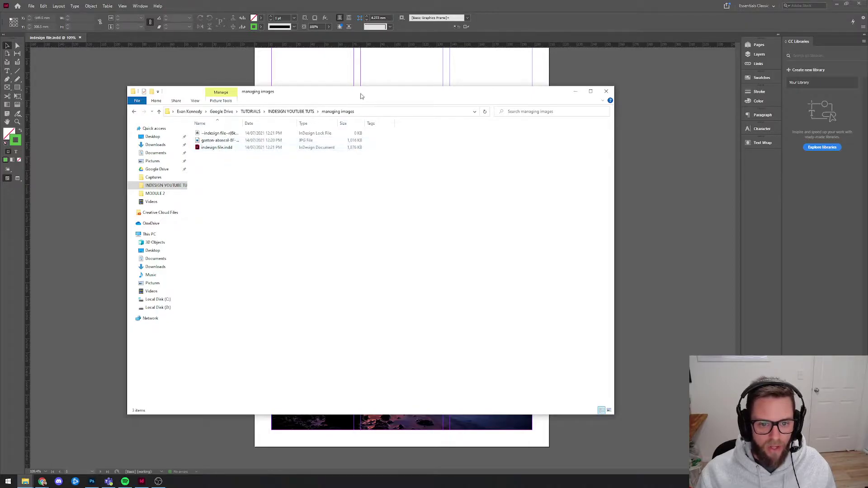
{"action": "left_click_drag", "start_coordinate": [361, 92], "coordinate": [378, 104]}
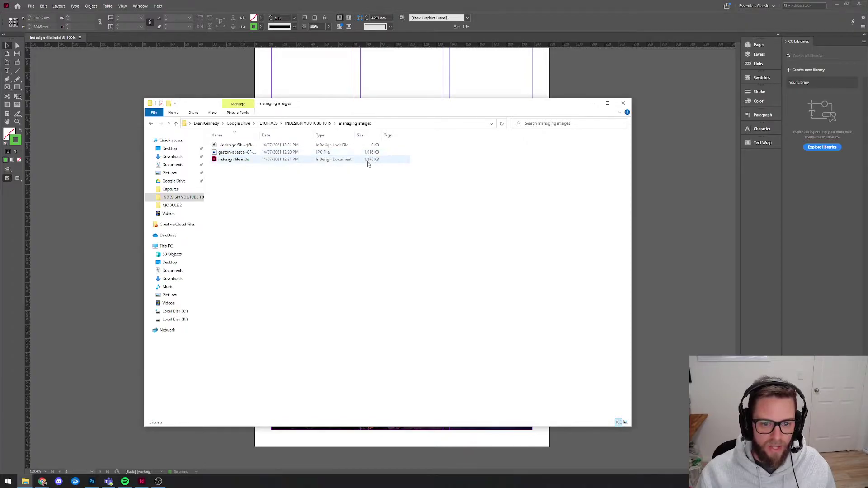
{"action": "left_click", "coordinate": [212, 91]}
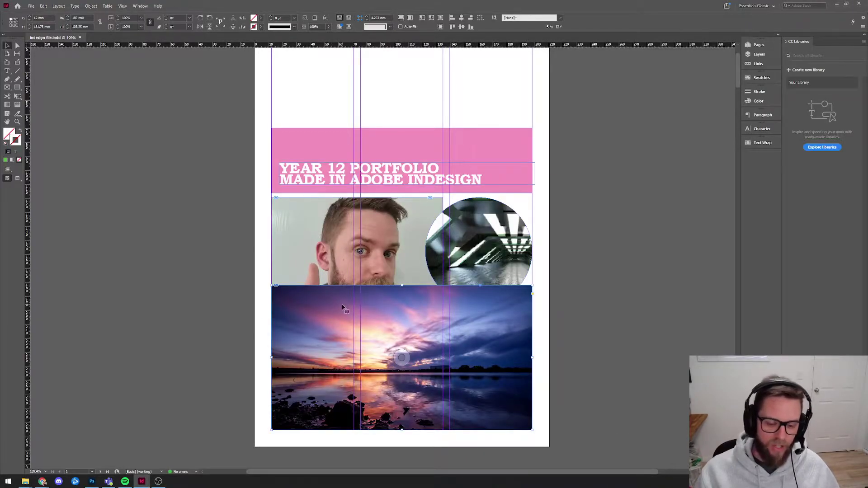
{"action": "scroll", "coordinate": [333, 304], "scroll_direction": "up", "scroll_amount": 2}
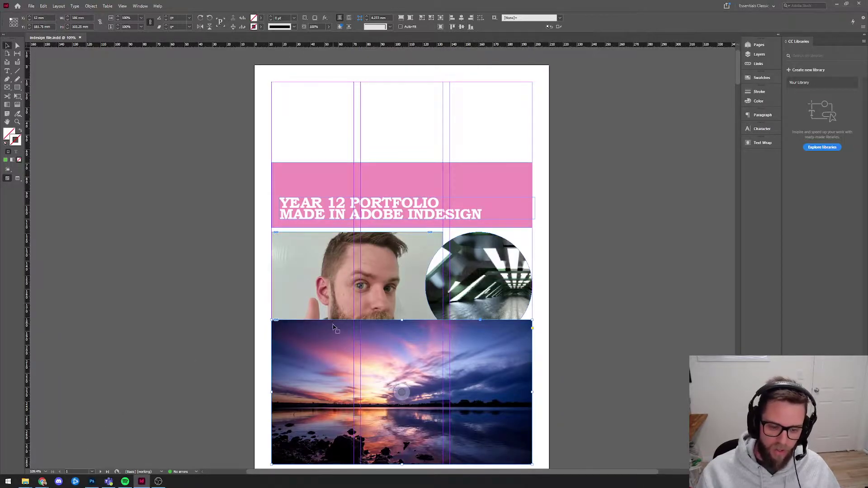
{"action": "scroll", "coordinate": [283, 347], "scroll_direction": "down", "scroll_amount": 2}
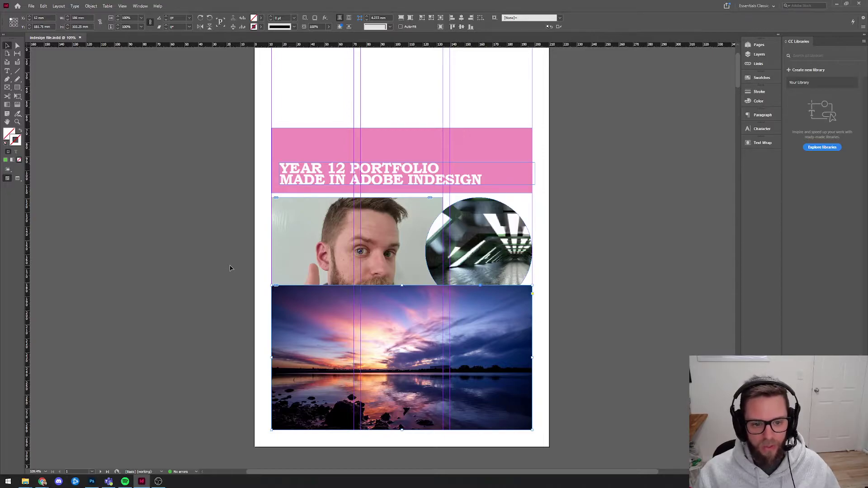
- Select and deselect the sunset and circular frames to inspect them, leaving the layout unchanged
{"action": "left_click", "coordinate": [244, 271]}
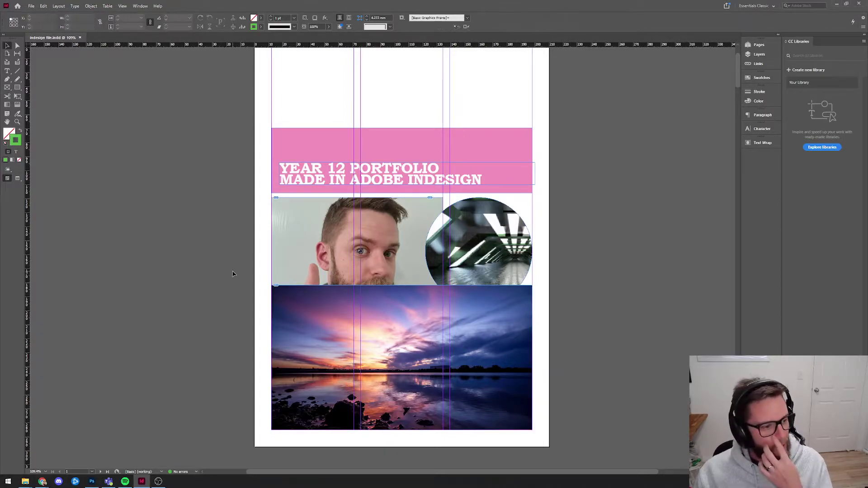
{"action": "left_click", "coordinate": [318, 371]}
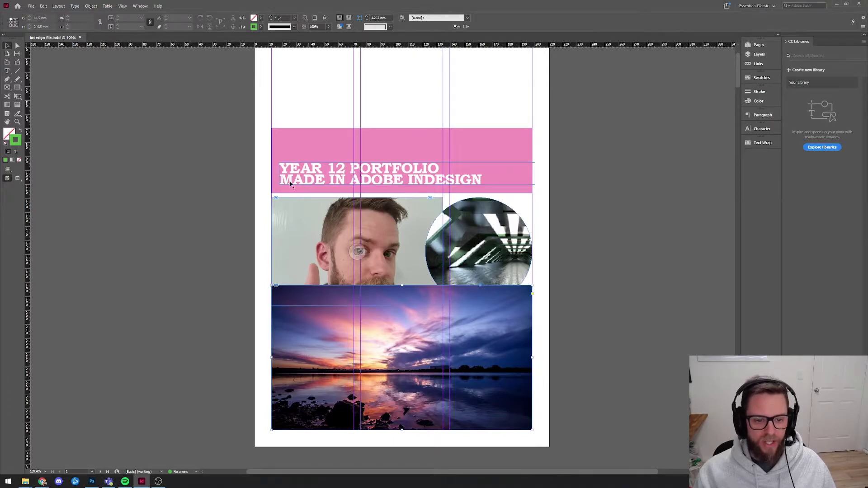
{"action": "left_click", "coordinate": [227, 285]}
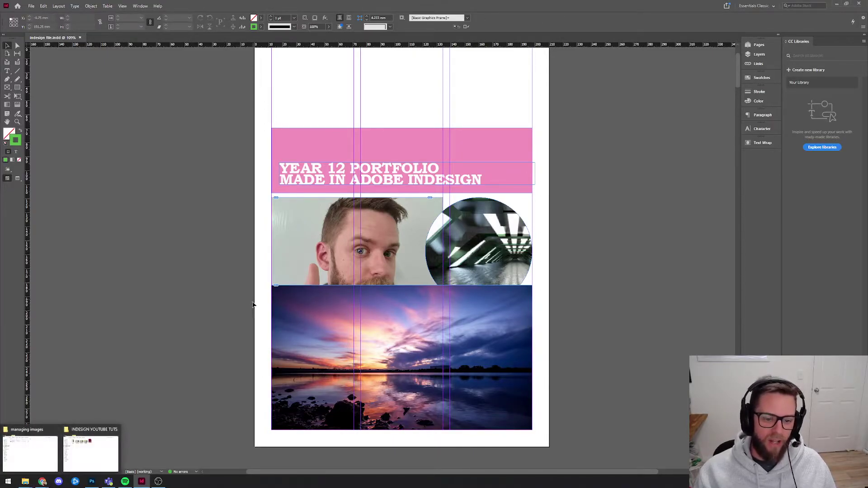
{"action": "scroll", "coordinate": [253, 314], "scroll_direction": "up", "scroll_amount": 2}
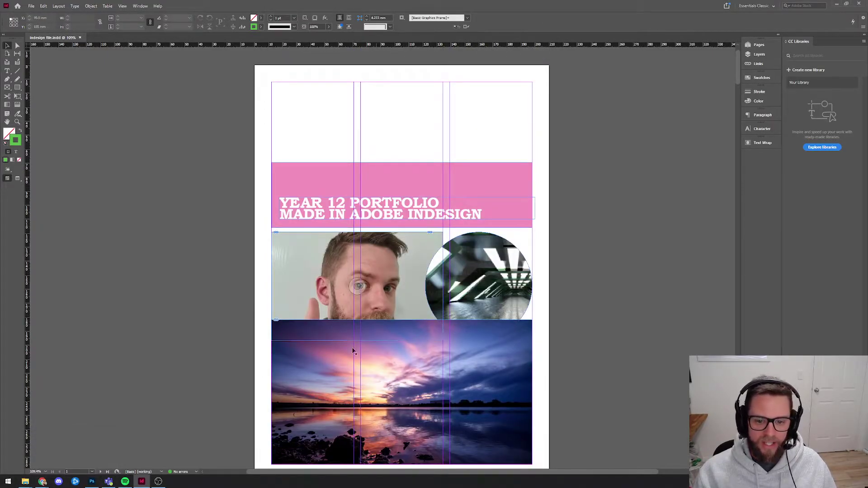
{"action": "left_click", "coordinate": [343, 360]}
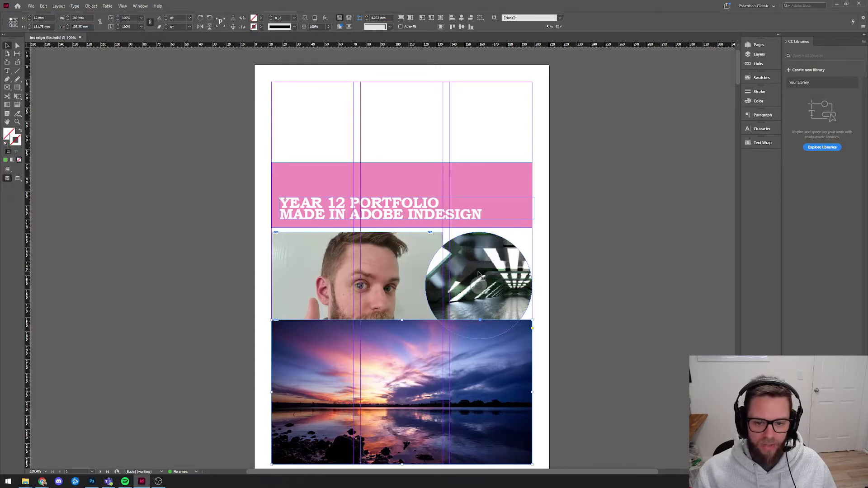
{"action": "left_click", "coordinate": [475, 294]}
{"action": "left_click", "coordinate": [264, 244]}
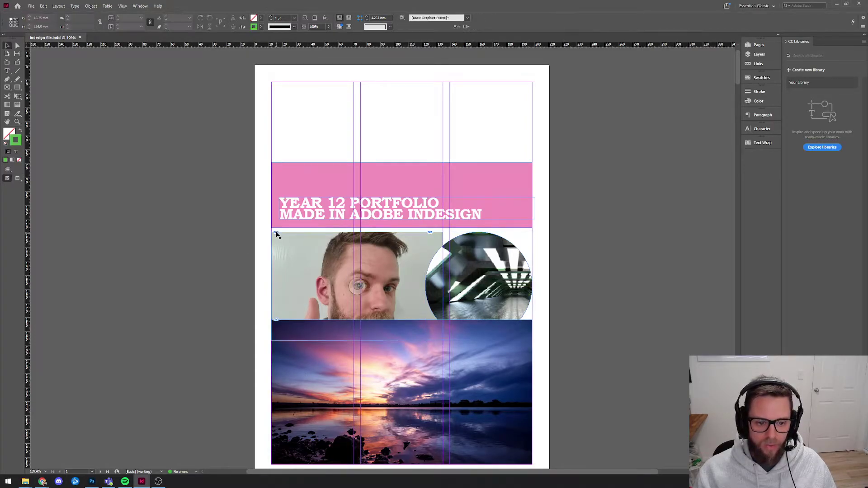
{"action": "left_click", "coordinate": [278, 322]}
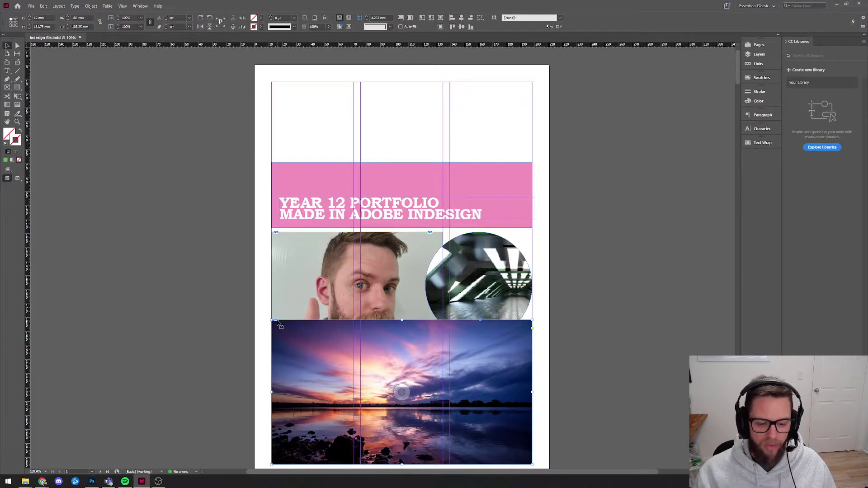
{"action": "scroll", "coordinate": [278, 322], "scroll_direction": "down", "scroll_amount": 2}
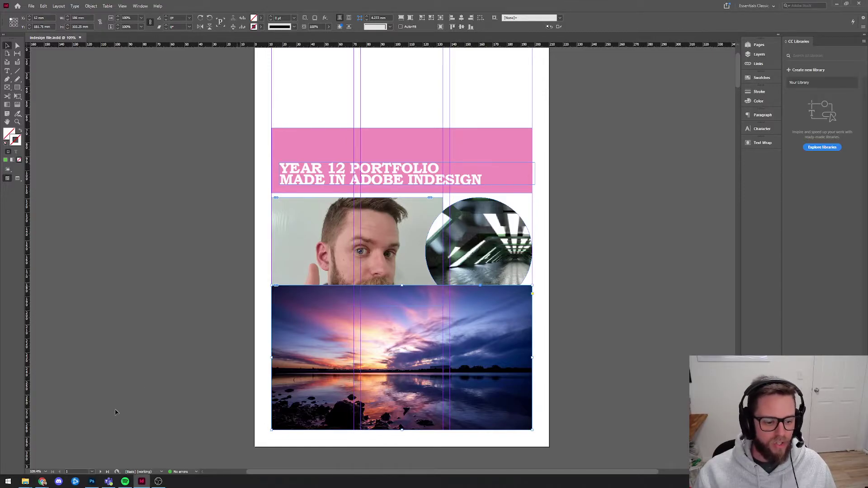
- Bring up the managing images window and drag the sunset JPG onto the sunset frame
{"action": "mouse_move", "coordinate": [28, 483]}
{"action": "left_click", "coordinate": [29, 452]}
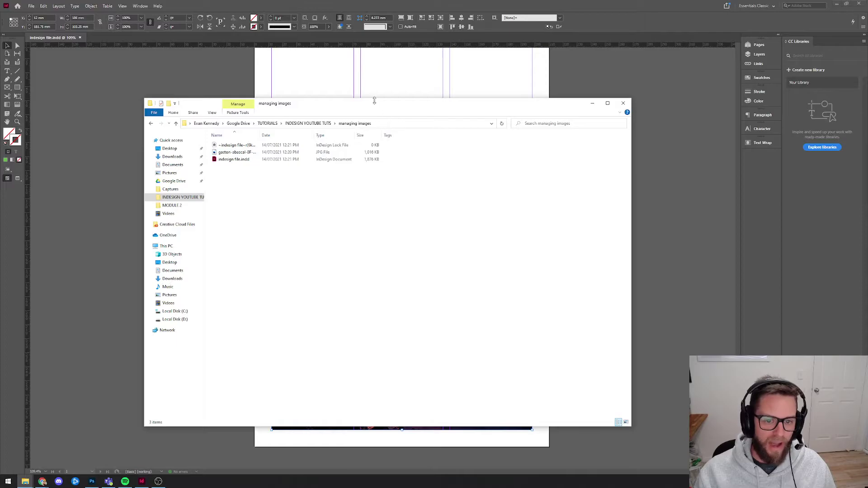
{"action": "left_click_drag", "start_coordinate": [382, 104], "coordinate": [388, 111]}
{"action": "left_click", "coordinate": [402, 131]}
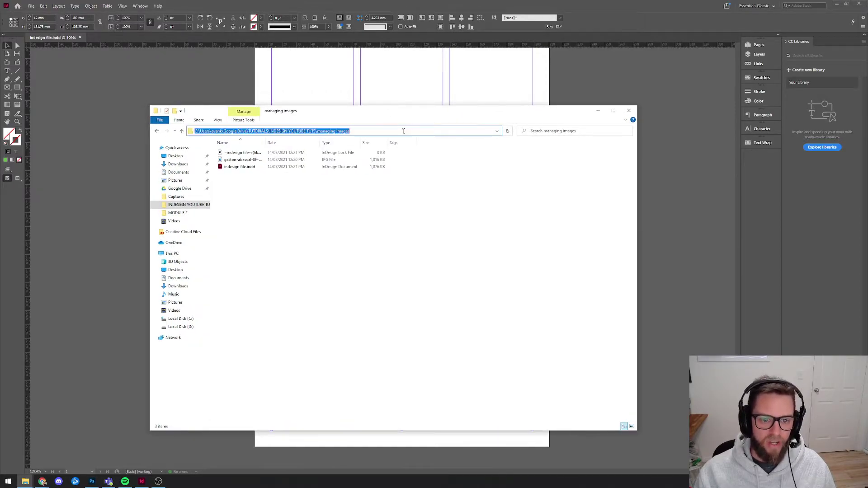
{"action": "left_click_drag", "start_coordinate": [225, 160], "coordinate": [278, 292]}
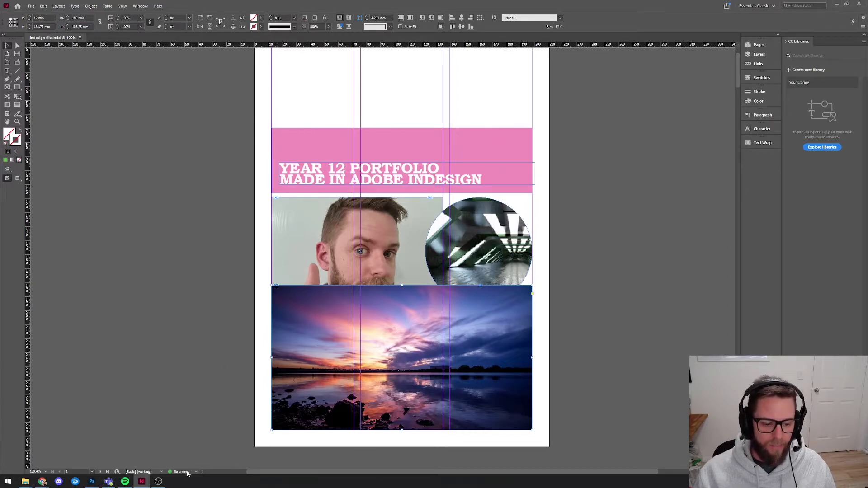
- Reopen the managing images folder and inspect its full folder path
{"action": "mouse_move", "coordinate": [25, 482]}
{"action": "left_click", "coordinate": [93, 448]}
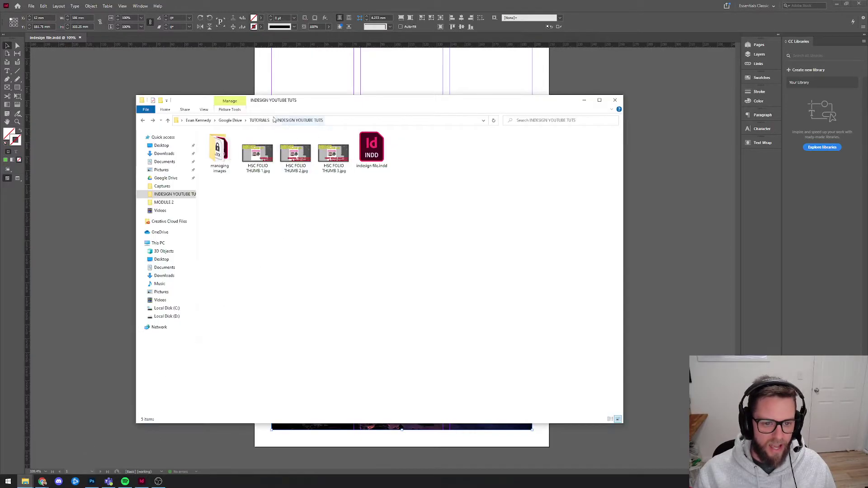
{"action": "double_click", "coordinate": [219, 151]}
{"action": "left_click", "coordinate": [191, 120]}
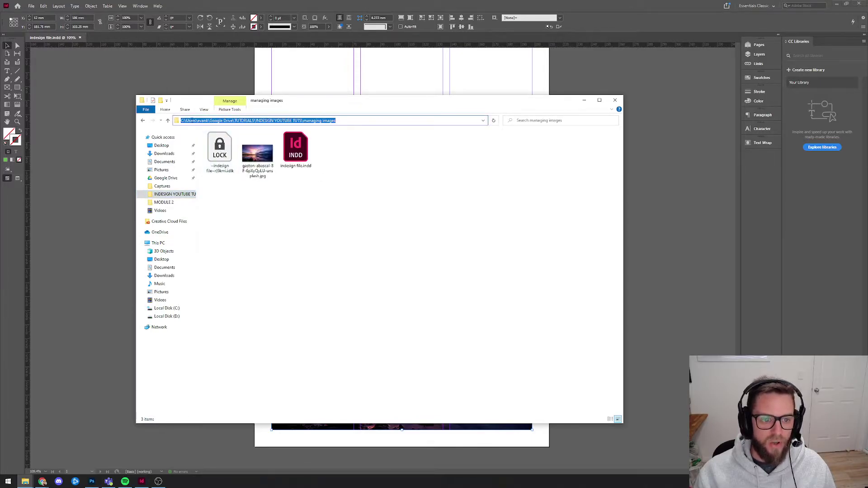
{"action": "left_click", "coordinate": [298, 151]}
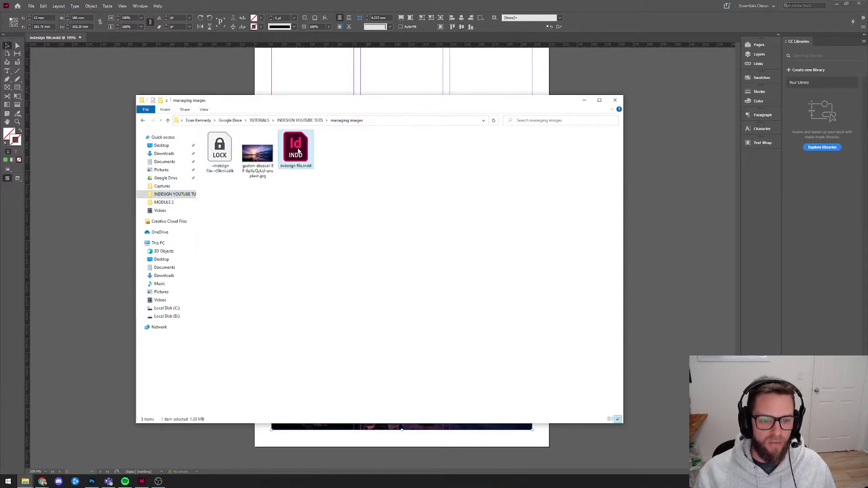
{"action": "left_click", "coordinate": [354, 123]}
{"action": "left_click_drag", "start_coordinate": [343, 122], "coordinate": [220, 122]}
{"action": "left_click", "coordinate": [371, 203]}
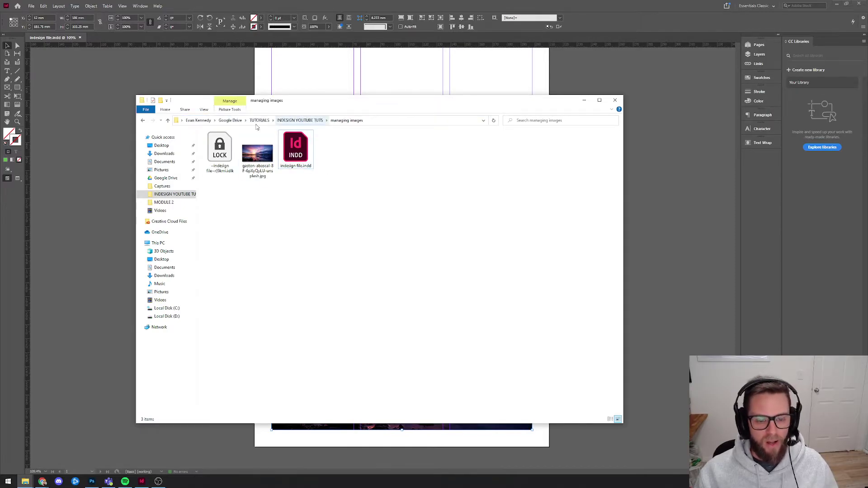
- Cut the sunset JPG and paste it onto the Desktop, replacing the existing copy
{"action": "left_click", "coordinate": [256, 161]}
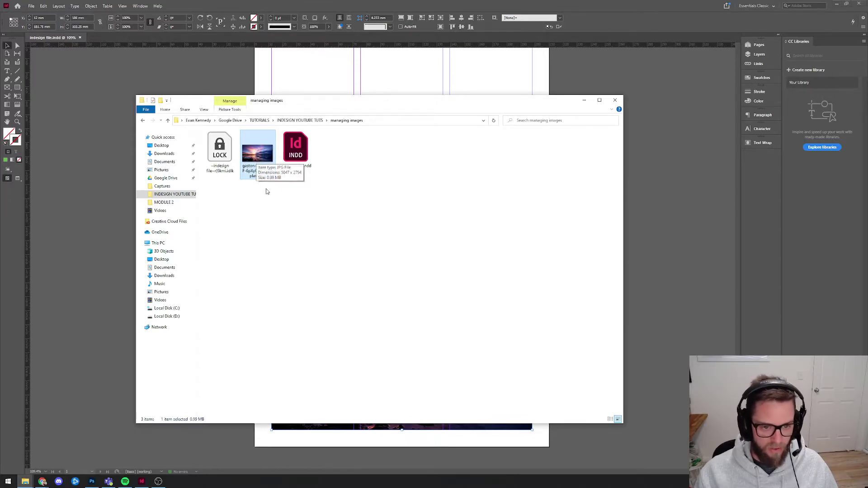
{"action": "key", "text": "ctrl+x"}
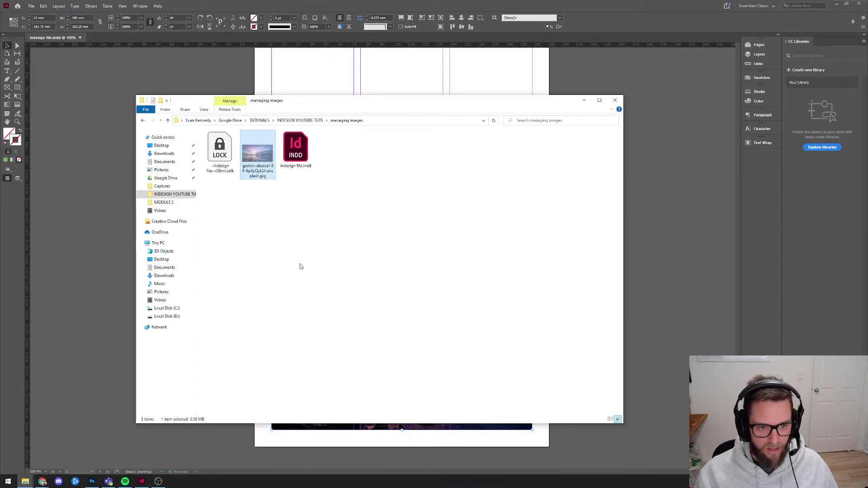
{"action": "left_click", "coordinate": [161, 145]}
{"action": "key", "text": "ctrl+v"}
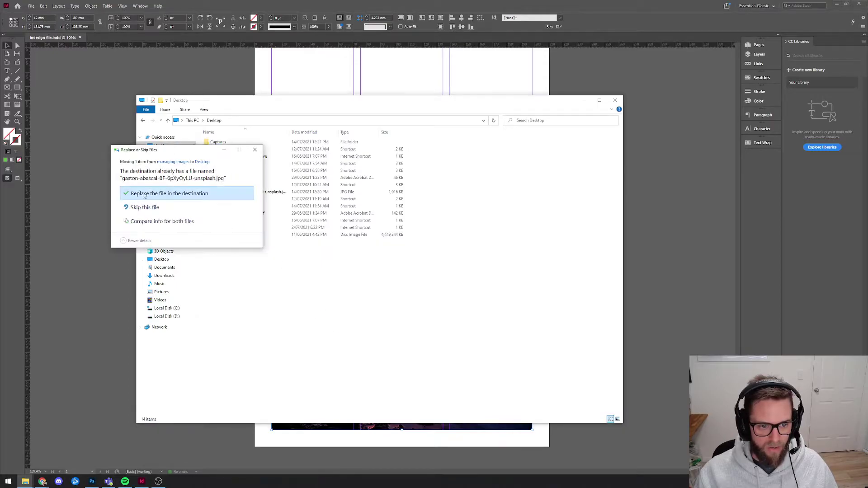
{"action": "left_click", "coordinate": [138, 192]}
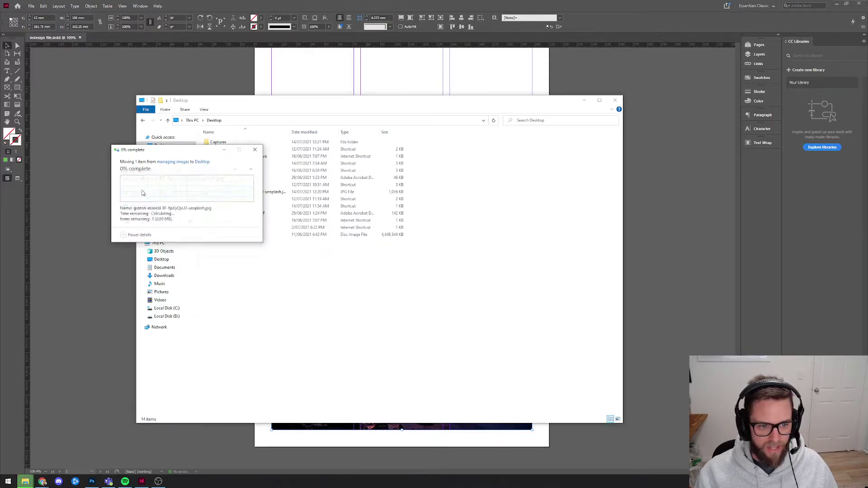
{"action": "left_click", "coordinate": [100, 137]}
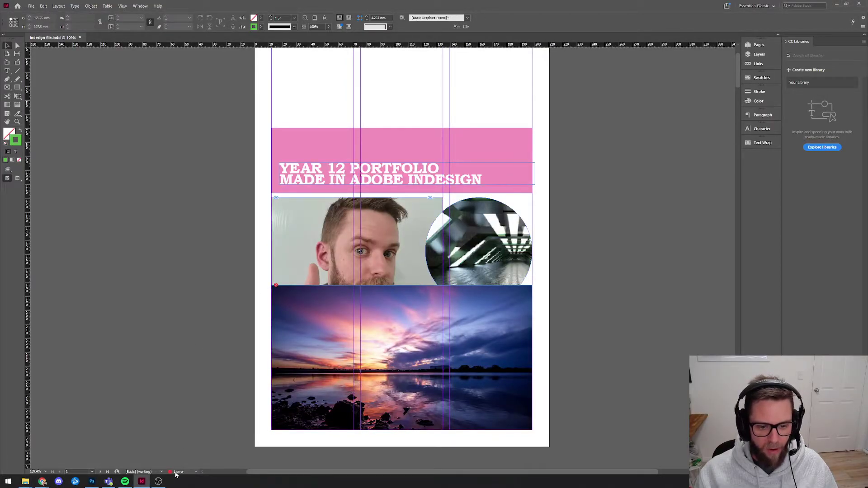
- Nudge the sunset frame slightly right and select the photo inside it
{"action": "left_click", "coordinate": [220, 316]}
{"action": "left_click", "coordinate": [308, 333]}
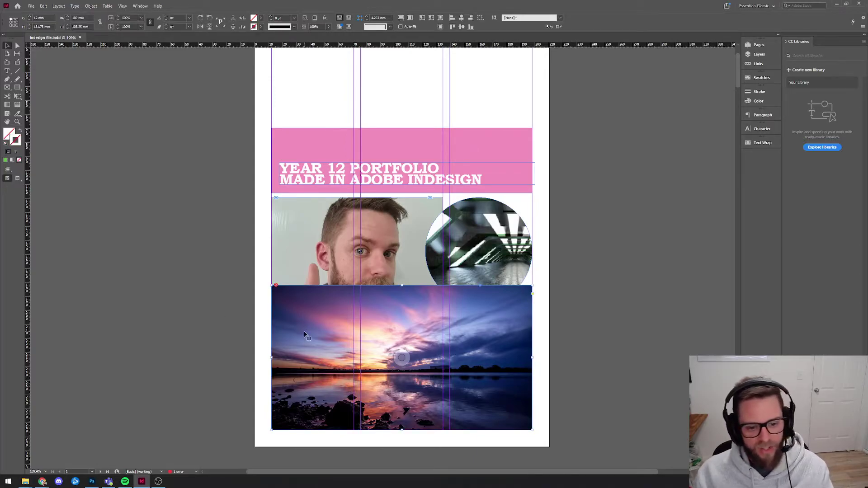
{"action": "left_click_drag", "start_coordinate": [307, 333], "coordinate": [324, 308]}
{"action": "double_click", "coordinate": [285, 301]}
{"action": "left_click", "coordinate": [175, 252]}
- Set Display Performance to High Quality Display and zoom in to check the image
{"action": "left_click", "coordinate": [122, 6]}
{"action": "mouse_move", "coordinate": [150, 115]}
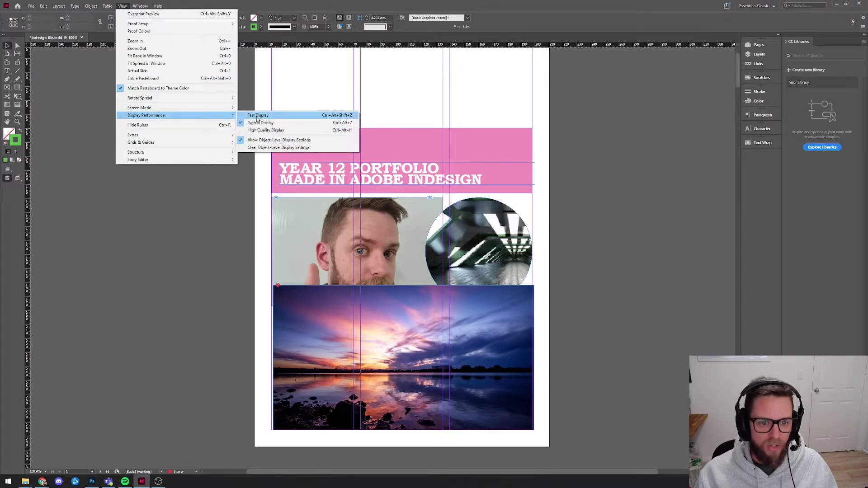
{"action": "left_click", "coordinate": [266, 131]}
{"action": "scroll", "coordinate": [402, 357], "scroll_direction": "up", "scroll_amount": 10}
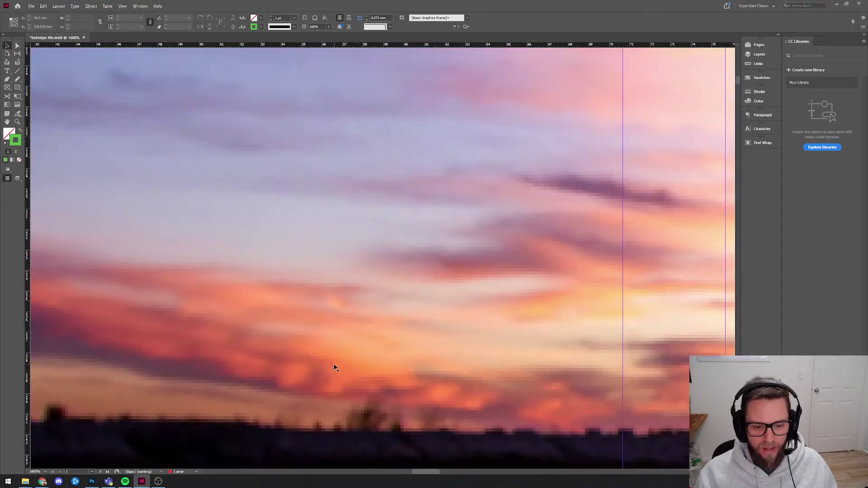
{"action": "scroll", "coordinate": [394, 380], "scroll_direction": "down", "scroll_amount": 8}
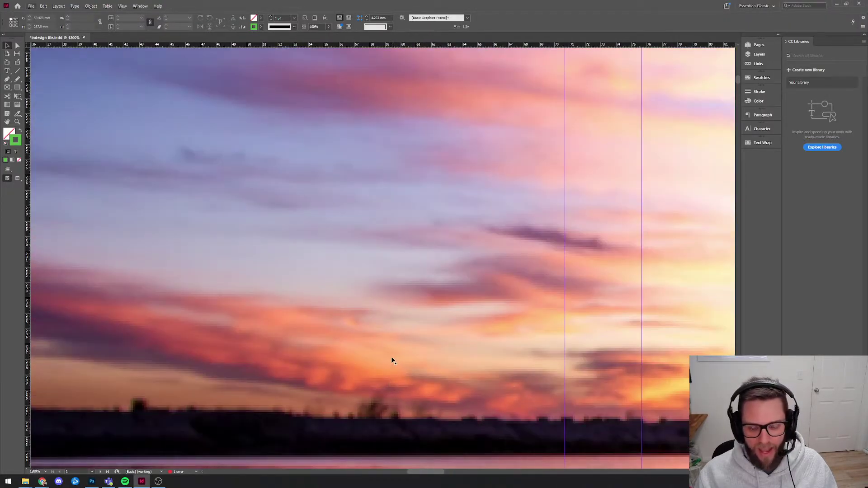
{"action": "scroll", "coordinate": [389, 358], "scroll_direction": "down", "scroll_amount": 2}
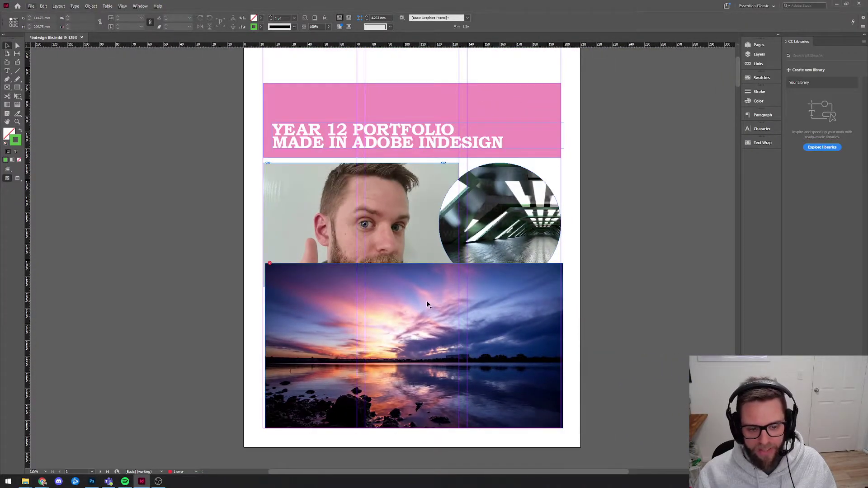
- Align the sunset frame back with the left page margin
{"action": "left_click", "coordinate": [423, 313]}
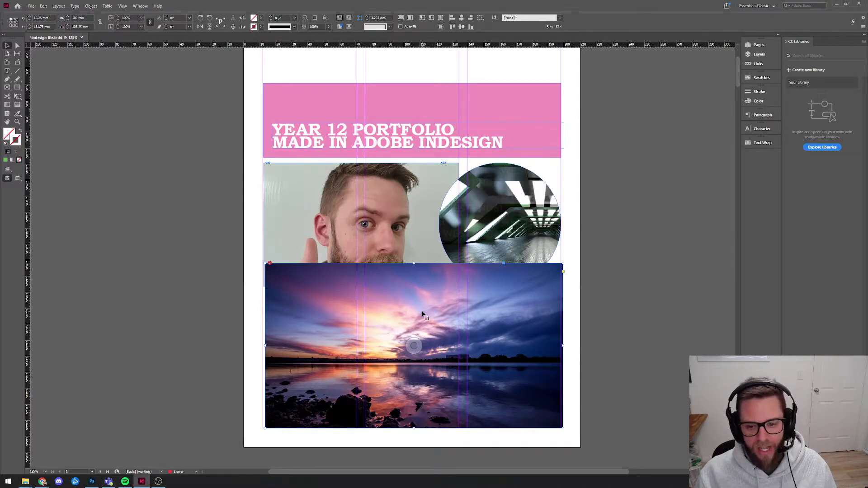
{"action": "left_click", "coordinate": [139, 269]}
{"action": "left_click_drag", "start_coordinate": [309, 296], "coordinate": [306, 296]}
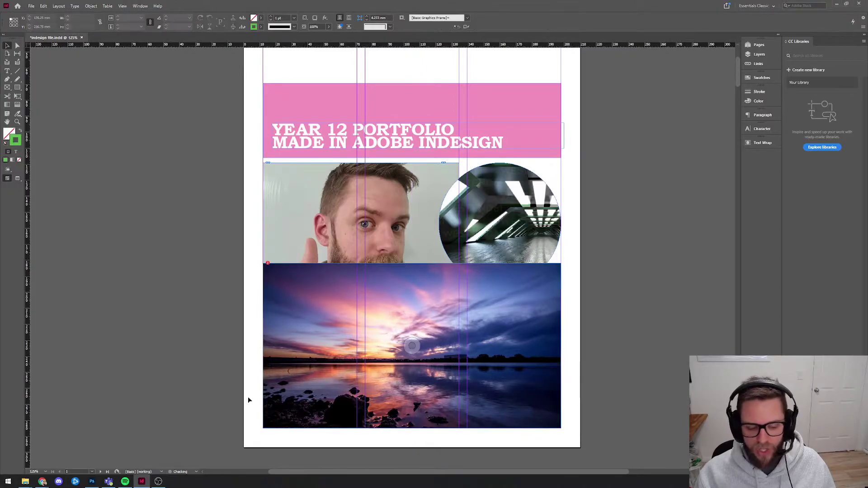
{"action": "left_click", "coordinate": [26, 482]}
{"action": "left_click", "coordinate": [29, 457]}
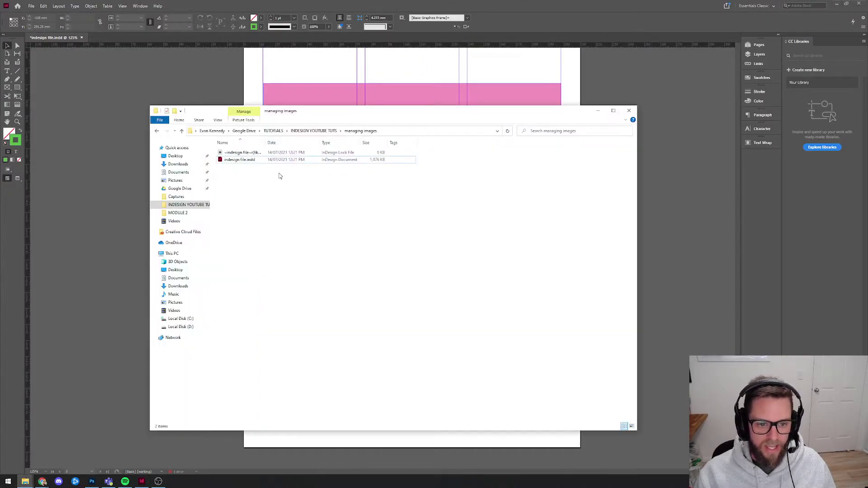
{"action": "left_click", "coordinate": [125, 168]}
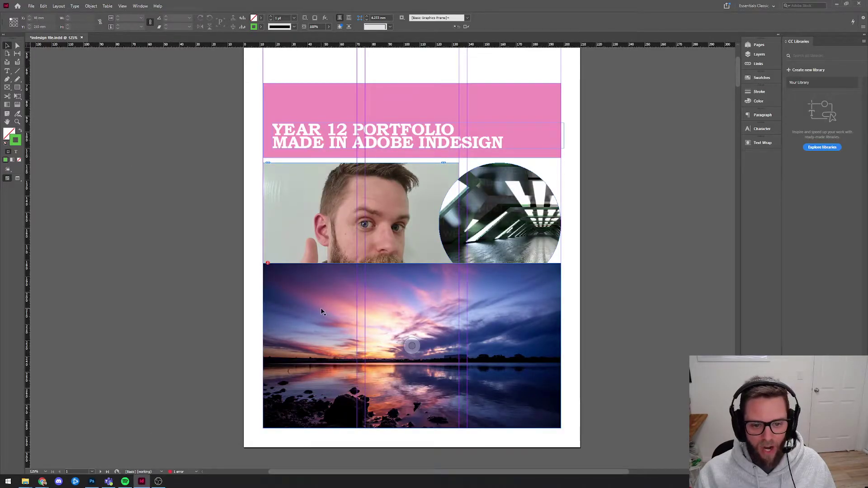
{"action": "mouse_move", "coordinate": [25, 484]}
{"action": "left_click", "coordinate": [30, 450]}
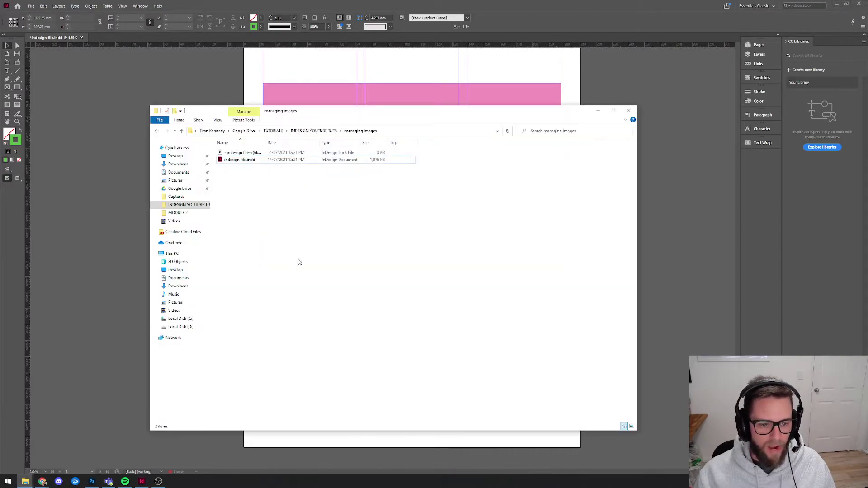
{"action": "left_click", "coordinate": [373, 161]}
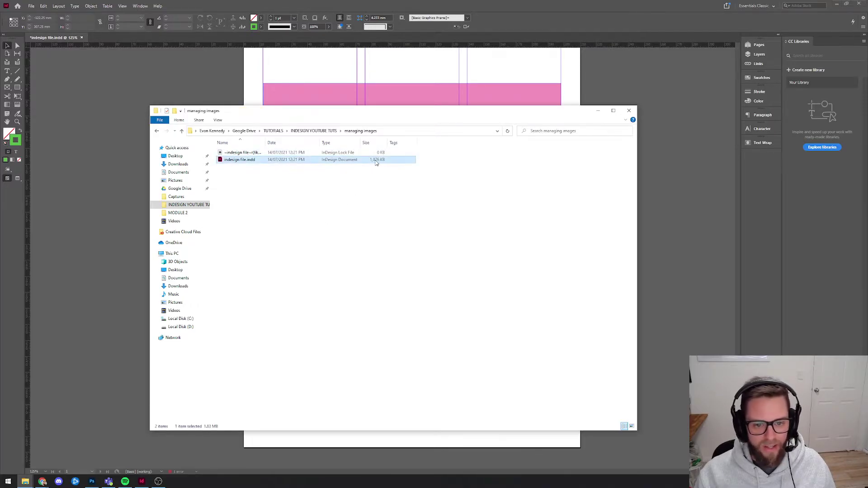
{"action": "left_click", "coordinate": [378, 177]}
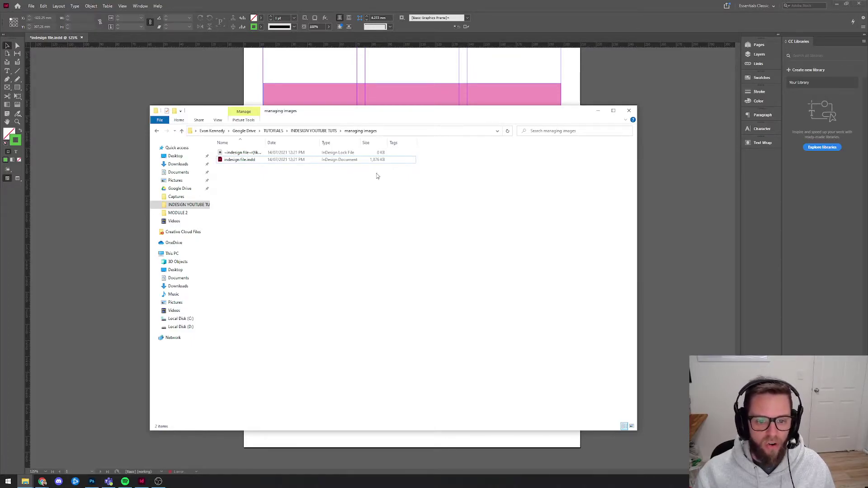
{"action": "left_click", "coordinate": [371, 162]}
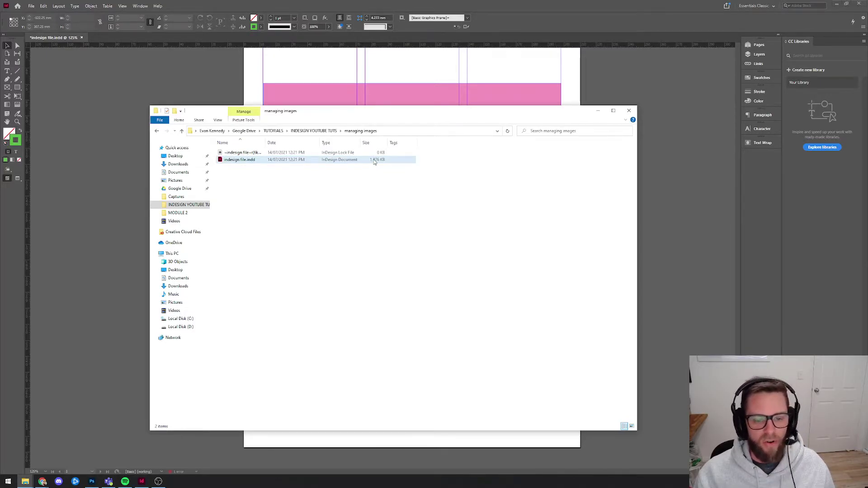
{"action": "left_click_drag", "start_coordinate": [396, 113], "coordinate": [436, 130]}
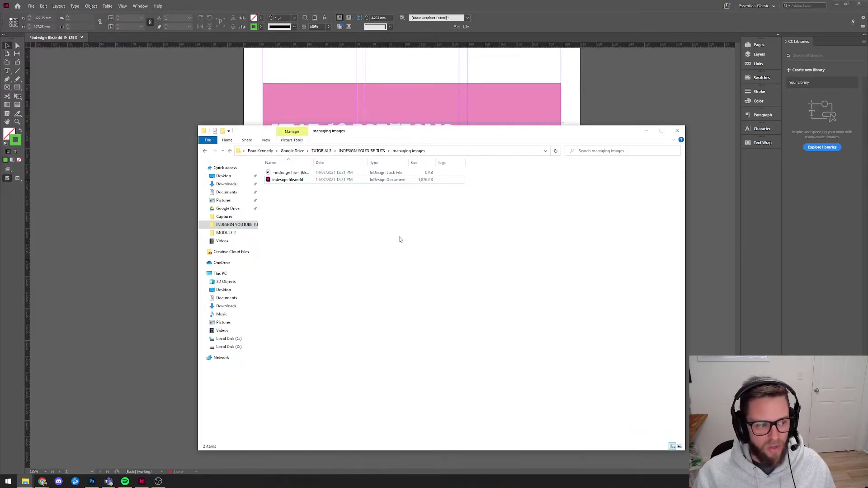
{"action": "left_click_drag", "start_coordinate": [432, 131], "coordinate": [441, 134]}
{"action": "left_click", "coordinate": [429, 184]}
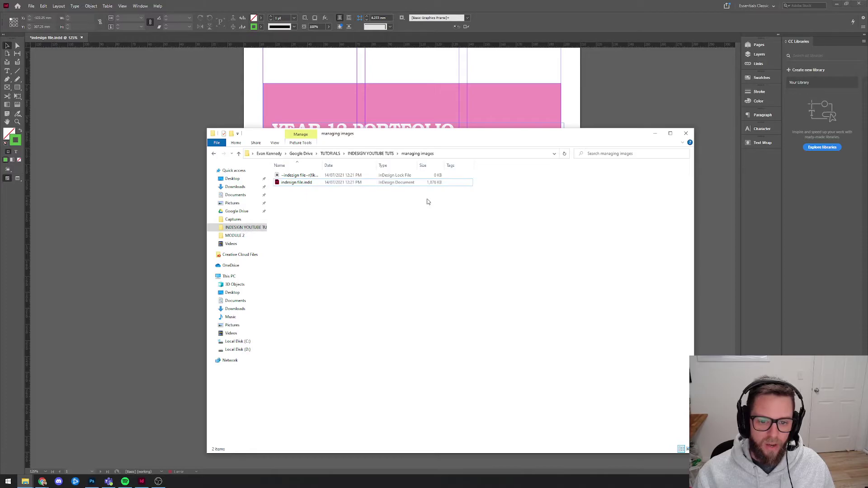
- Open the preflight report and expand LINKS > Missing link to jump to the sunset image
{"action": "left_click", "coordinate": [112, 213]}
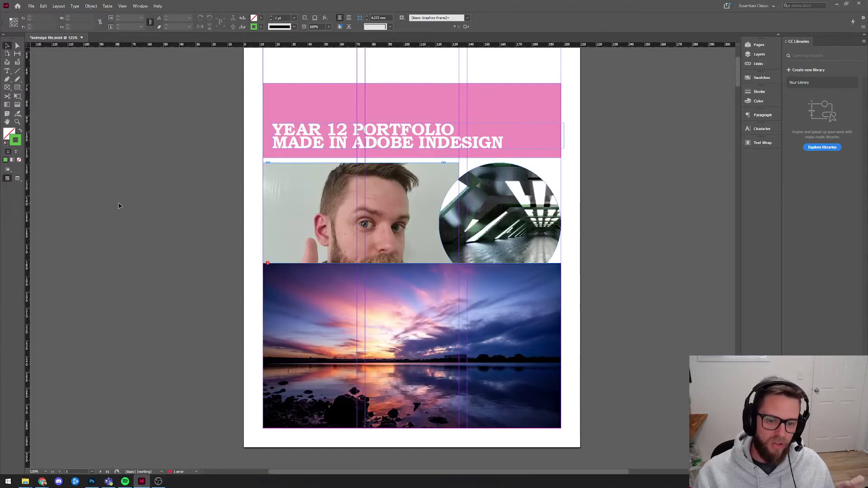
{"action": "left_click", "coordinate": [299, 297]}
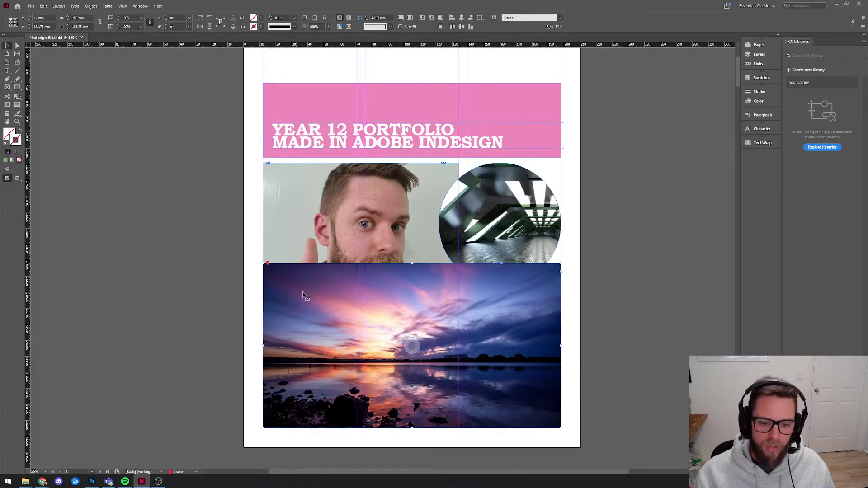
{"action": "left_click", "coordinate": [216, 304]}
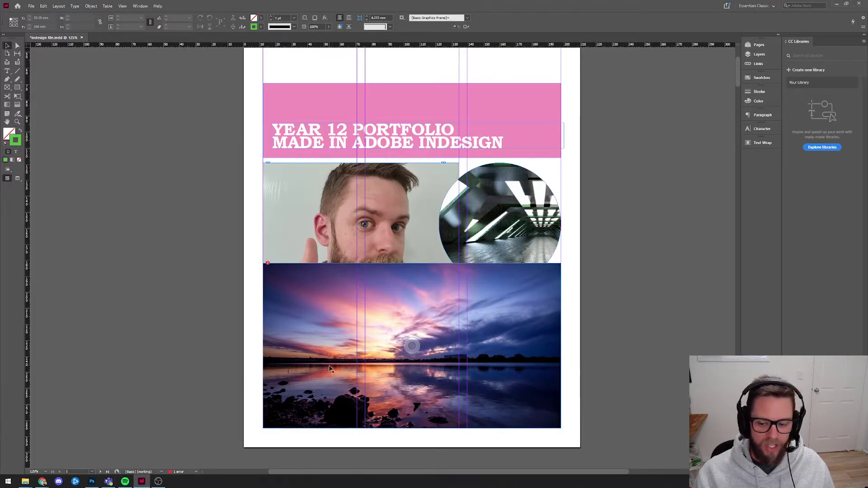
{"action": "double_click", "coordinate": [177, 473]}
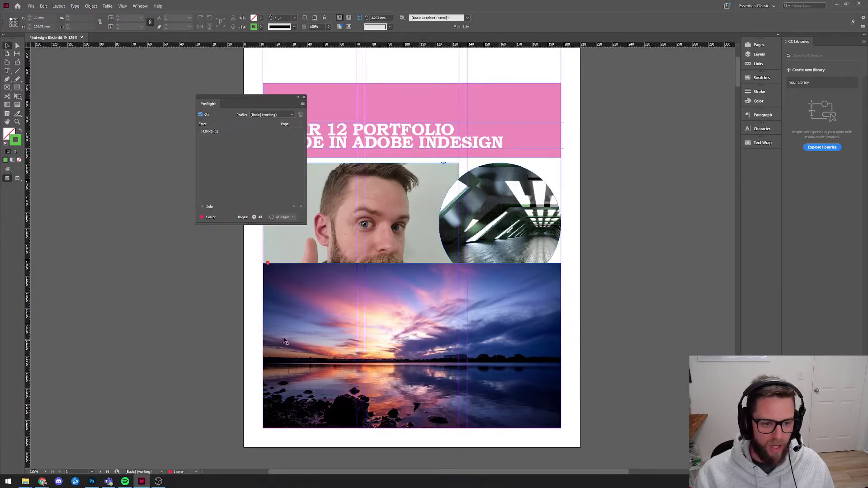
{"action": "left_click", "coordinate": [201, 131]}
{"action": "left_click", "coordinate": [207, 139]}
{"action": "left_click", "coordinate": [239, 147]}
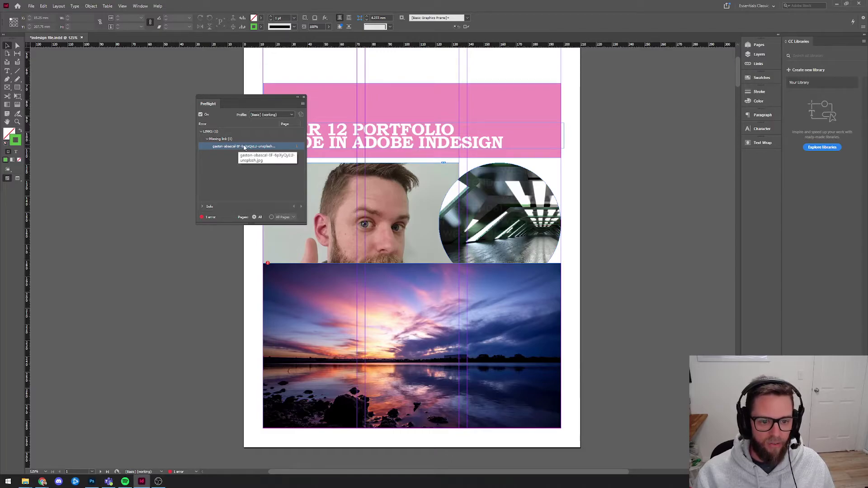
{"action": "left_click", "coordinate": [296, 147]}
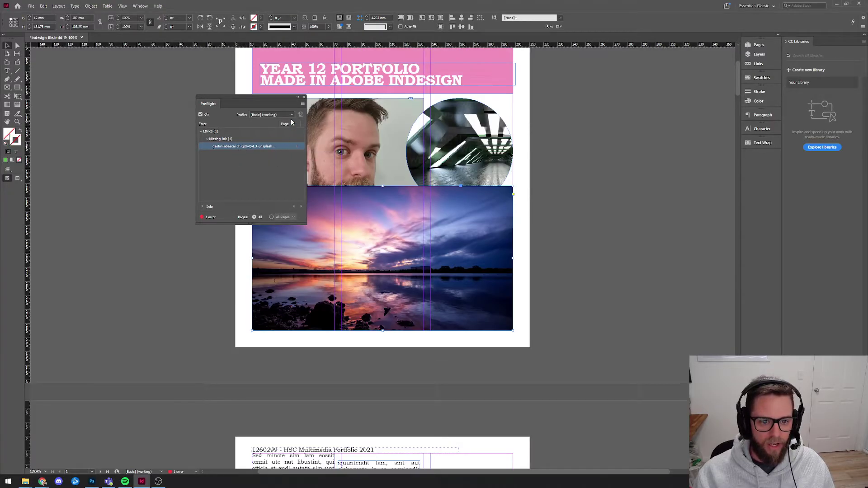
- Check the preflight report's options and bring up the sunset image's context menu
{"action": "left_click", "coordinate": [303, 104]}
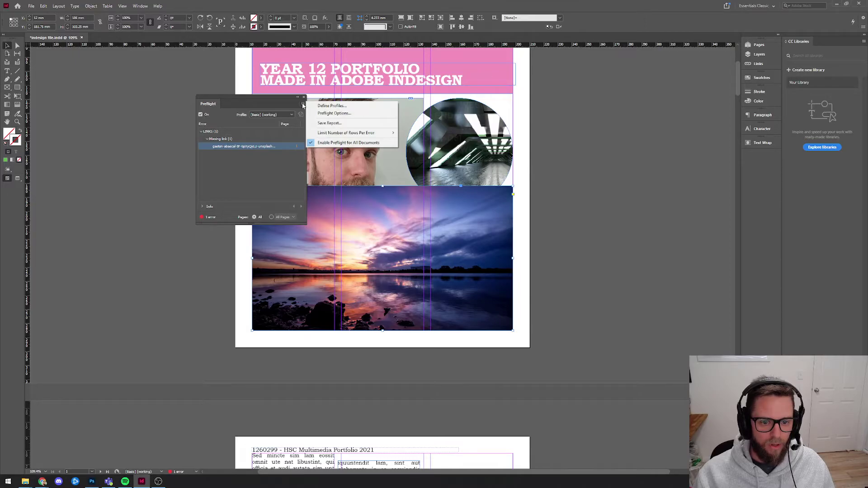
{"action": "left_click", "coordinate": [232, 147]}
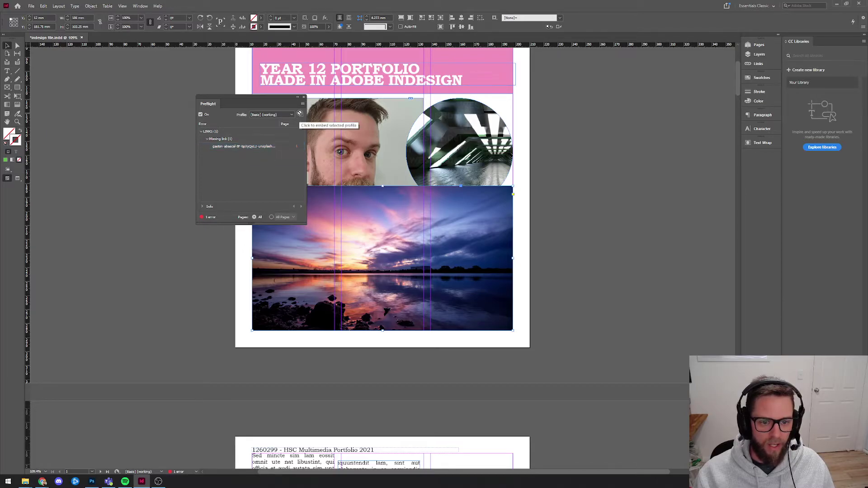
{"action": "left_click", "coordinate": [297, 148]}
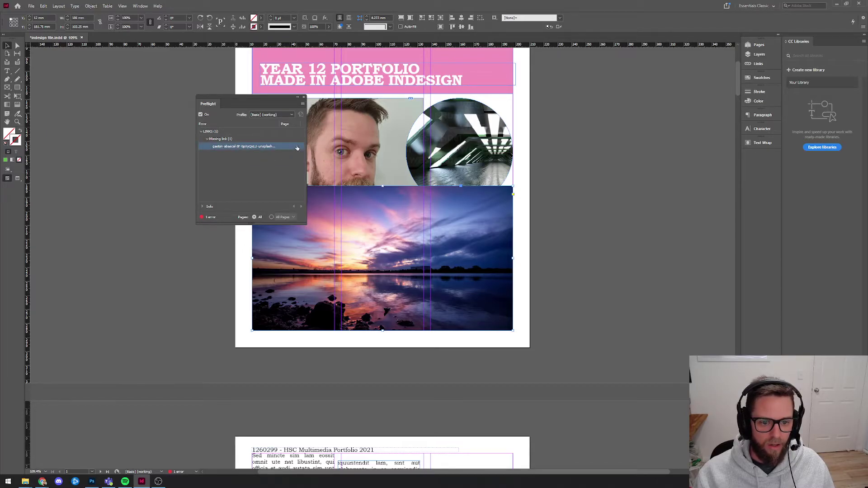
{"action": "right_click", "coordinate": [319, 210]}
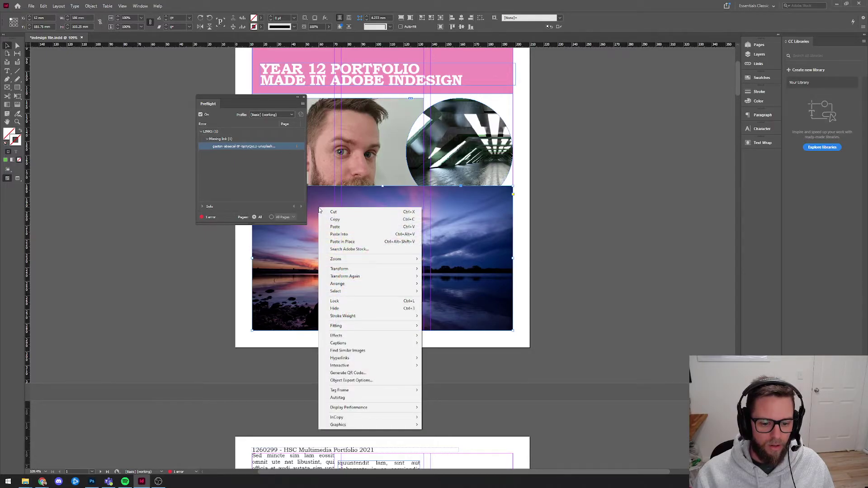
- Move the Preflight panel further left, away from the sunset image
{"action": "left_click", "coordinate": [258, 99]}
{"action": "left_click_drag", "start_coordinate": [258, 99], "coordinate": [135, 100]}
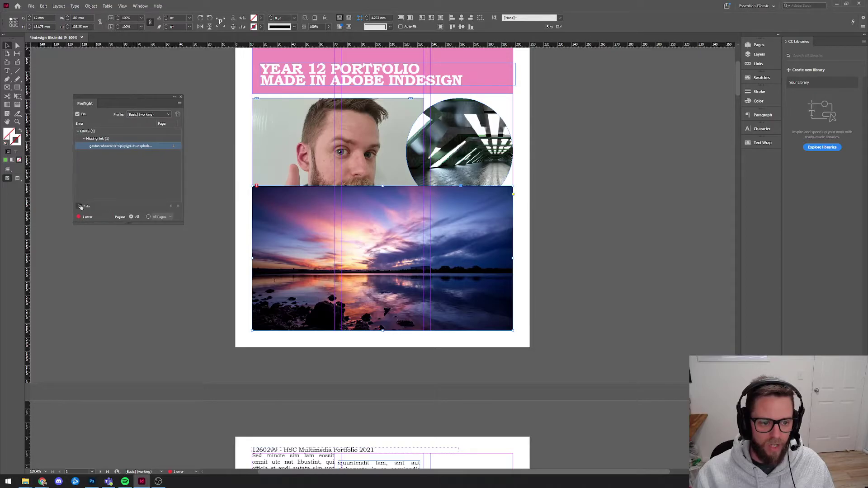
{"action": "right_click", "coordinate": [306, 229]}
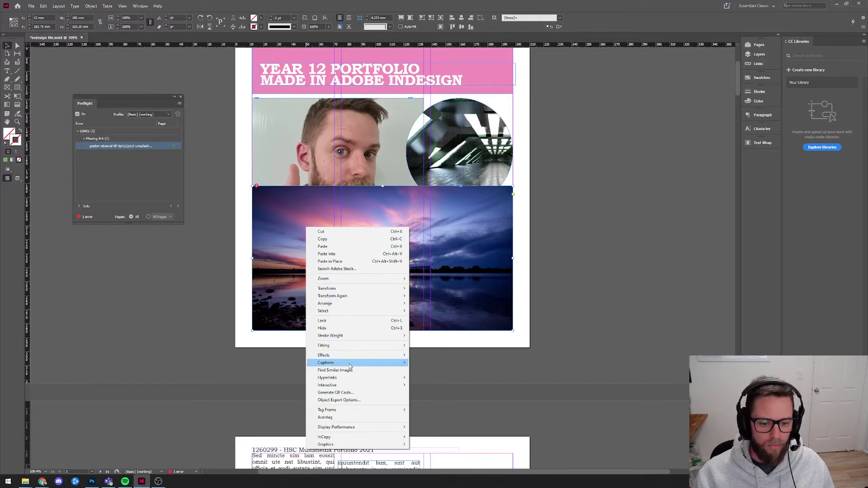
{"action": "mouse_move", "coordinate": [349, 362]}
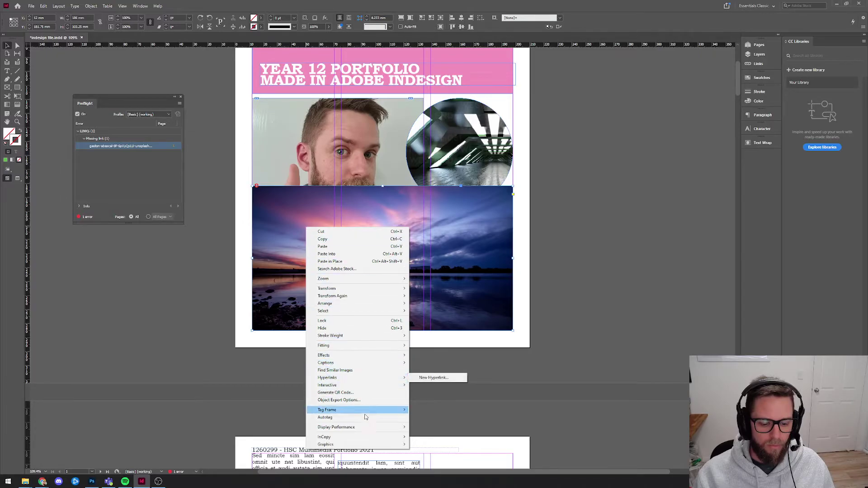
{"action": "left_click", "coordinate": [175, 147]}
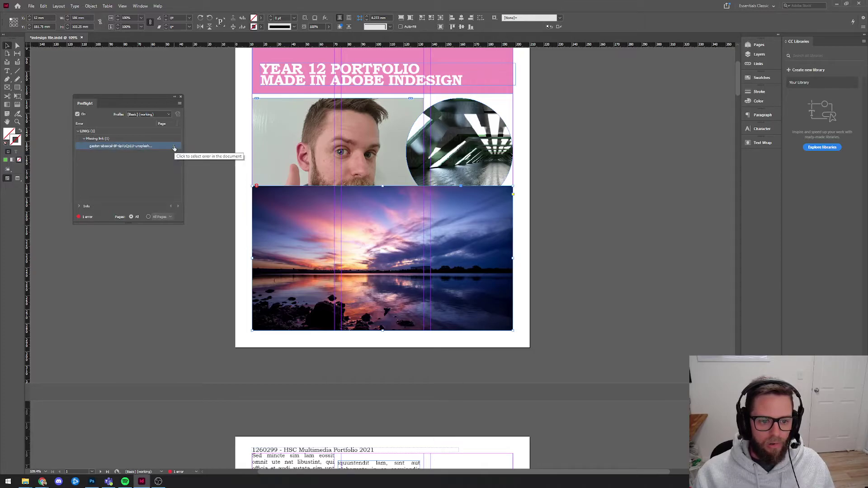
- Expand the Preflight Info section and select the missing sunset file to read its fix
{"action": "left_click", "coordinate": [95, 139]}
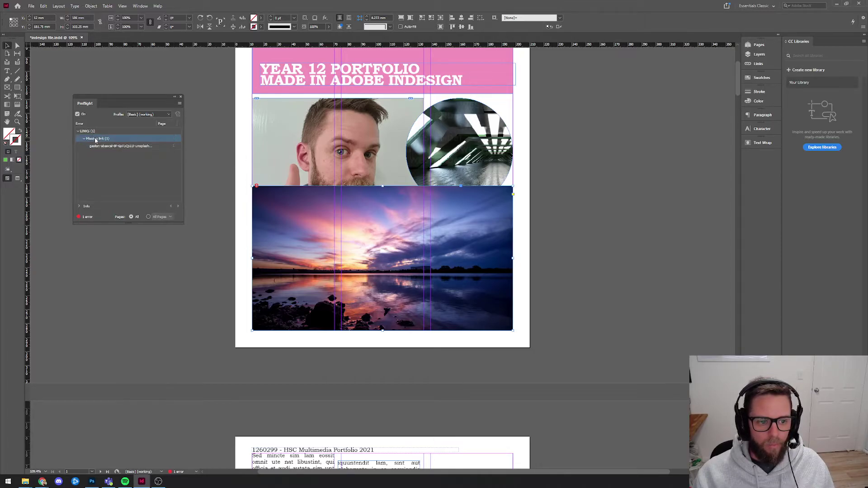
{"action": "left_click", "coordinate": [180, 104]}
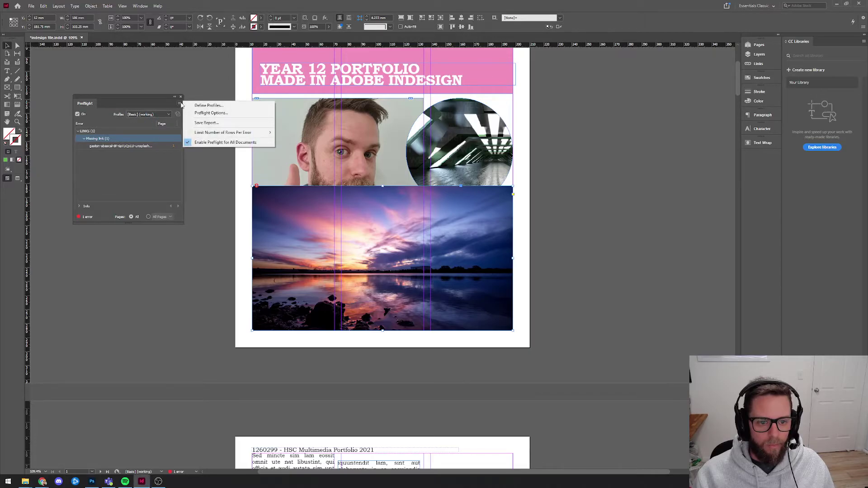
{"action": "left_click", "coordinate": [148, 202]}
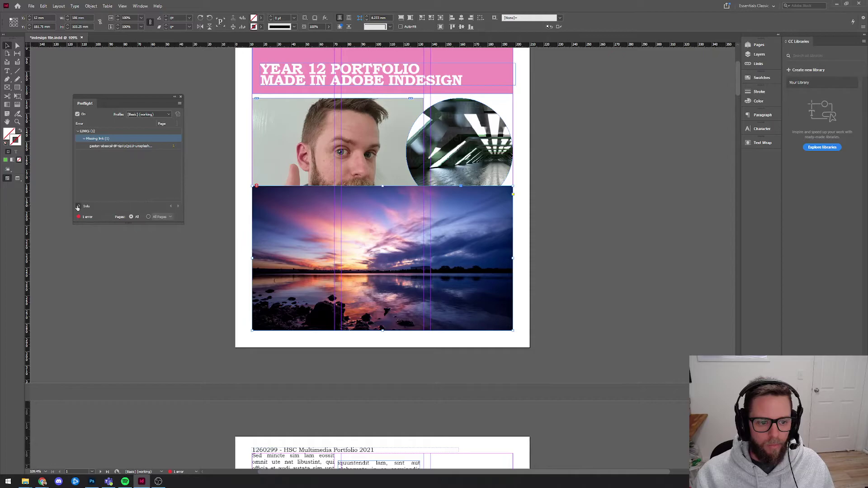
{"action": "left_click", "coordinate": [108, 207]}
{"action": "left_click", "coordinate": [109, 147]}
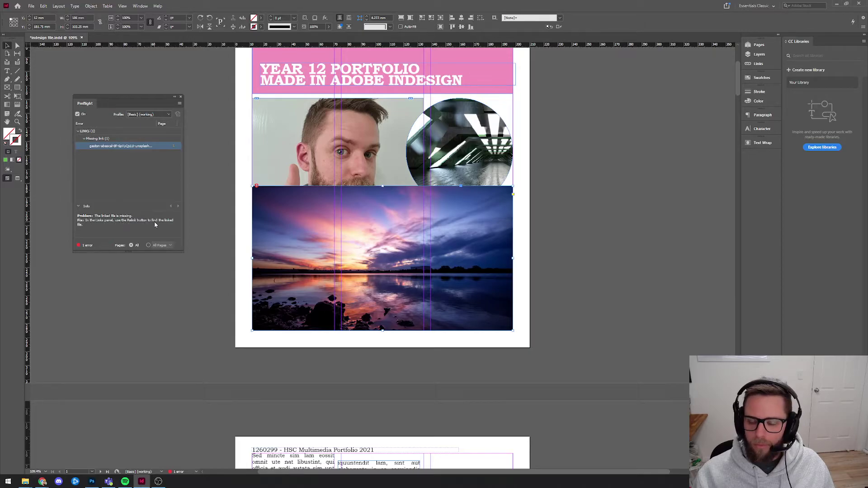
{"action": "left_click_drag", "start_coordinate": [145, 97], "coordinate": [148, 97]}
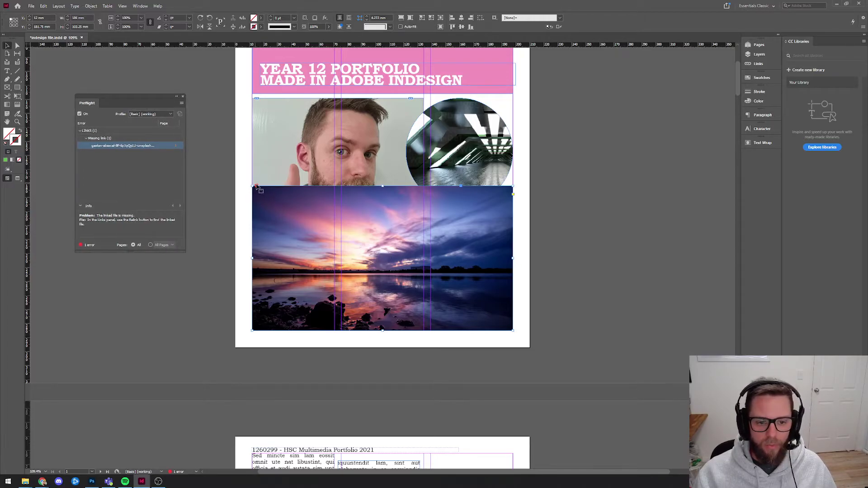
- Relink the missing gaston sunset link in the Links panel to the JPG on the Desktop
{"action": "left_click", "coordinate": [759, 64]}
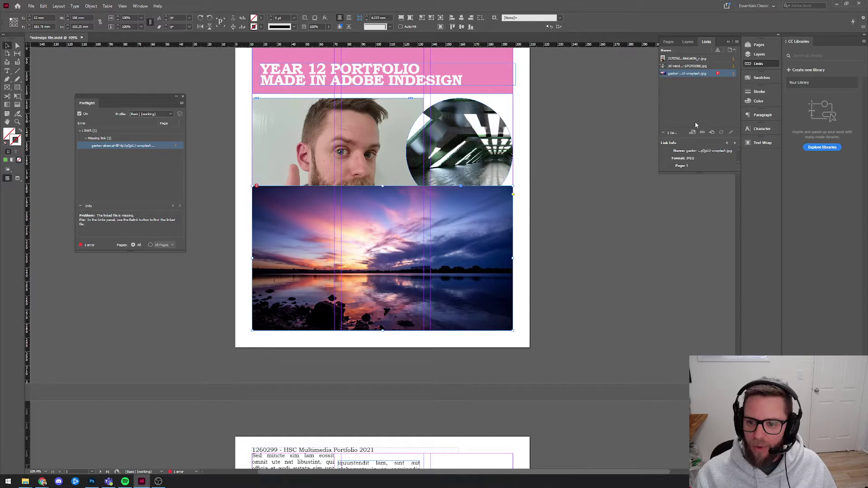
{"action": "right_click", "coordinate": [691, 74]}
{"action": "left_click", "coordinate": [681, 90]}
{"action": "right_click", "coordinate": [719, 75]}
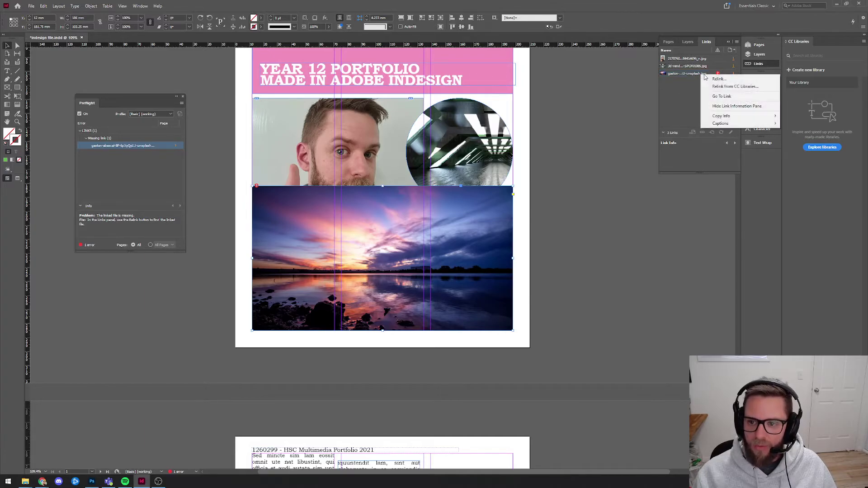
{"action": "left_click", "coordinate": [713, 79]}
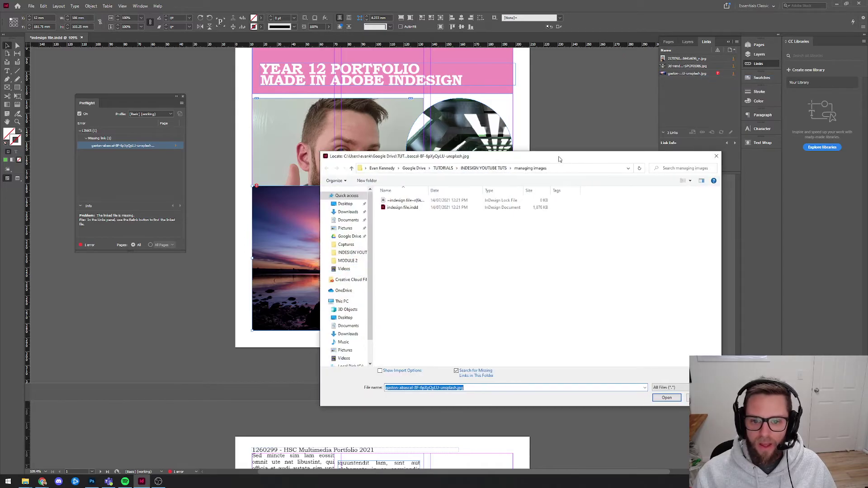
{"action": "left_click", "coordinate": [337, 206]}
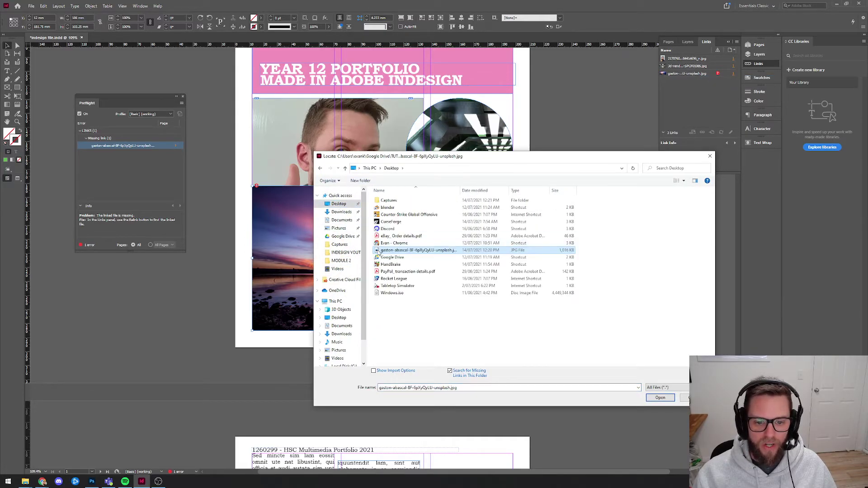
{"action": "left_click", "coordinate": [661, 398]}
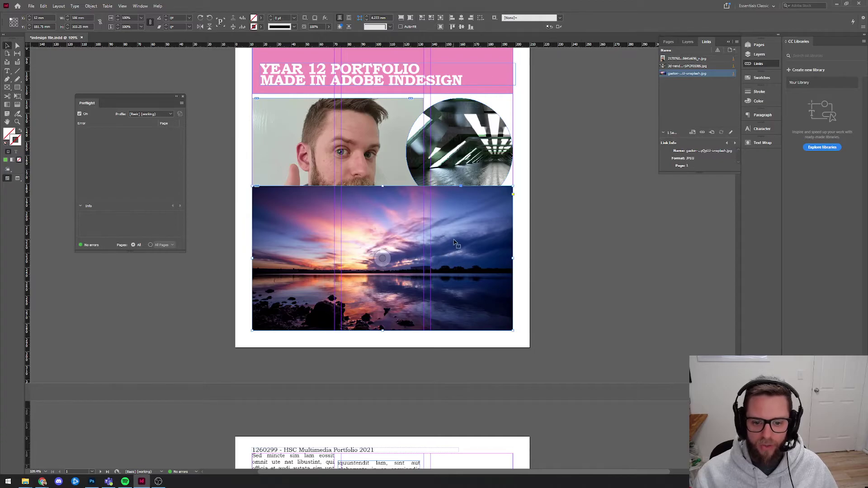
{"action": "left_click", "coordinate": [526, 210]}
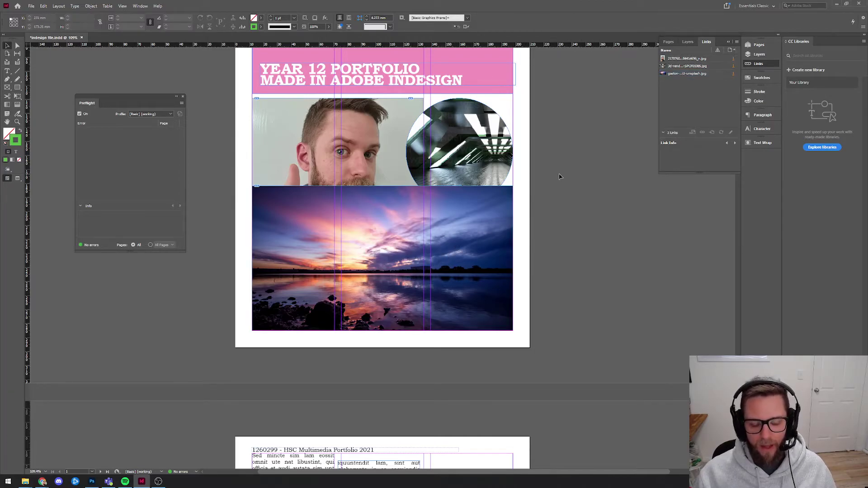
{"action": "left_click", "coordinate": [690, 74]}
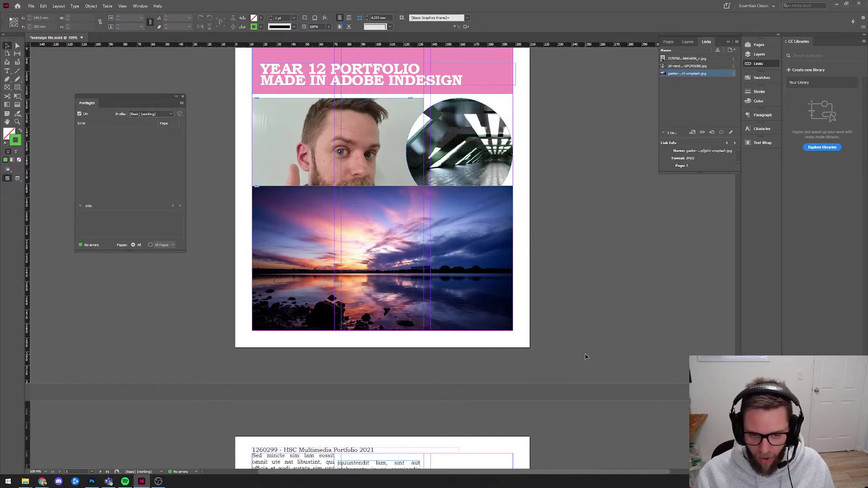
- Bring the managing images Explorer window forward and move it up and left
{"action": "mouse_move", "coordinate": [25, 482]}
{"action": "left_click", "coordinate": [30, 452]}
{"action": "right_click", "coordinate": [345, 264]}
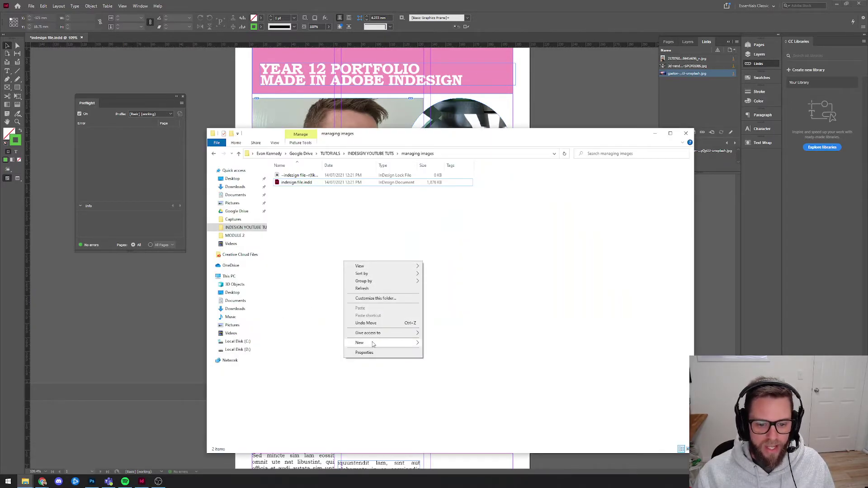
{"action": "left_click", "coordinate": [330, 236]}
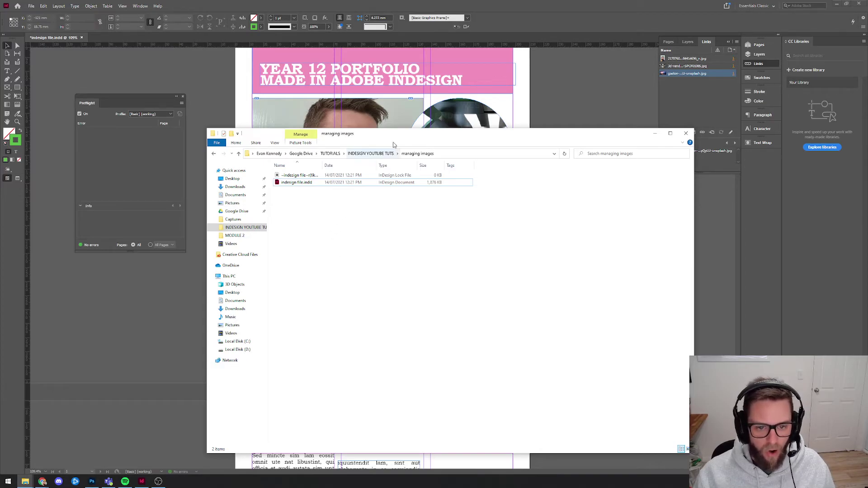
{"action": "left_click_drag", "start_coordinate": [399, 137], "coordinate": [383, 130]}
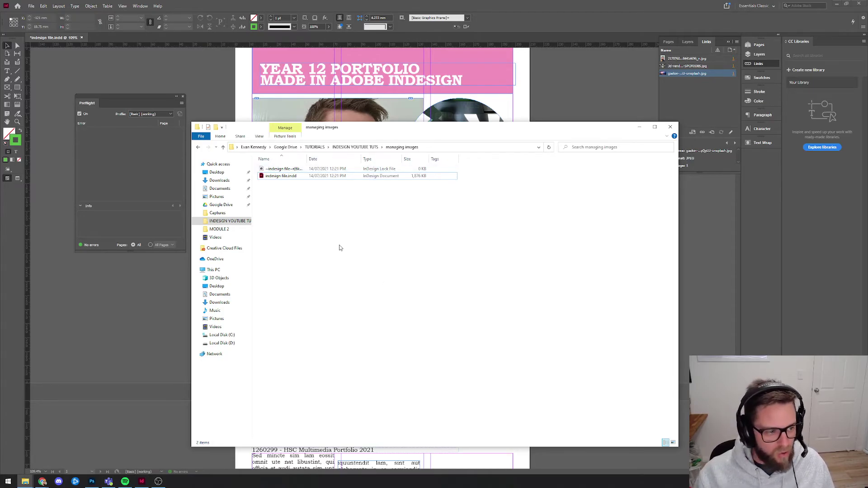
- Create a folder named 'Portfolio images' inside managing images and open it
{"action": "right_click", "coordinate": [315, 224]}
{"action": "mouse_move", "coordinate": [334, 302]}
{"action": "left_click", "coordinate": [407, 302]}
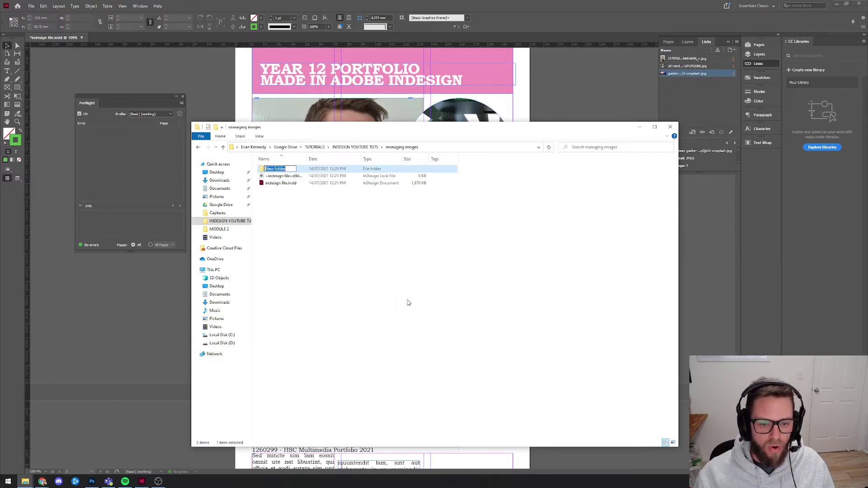
{"action": "type", "text": "Port"}
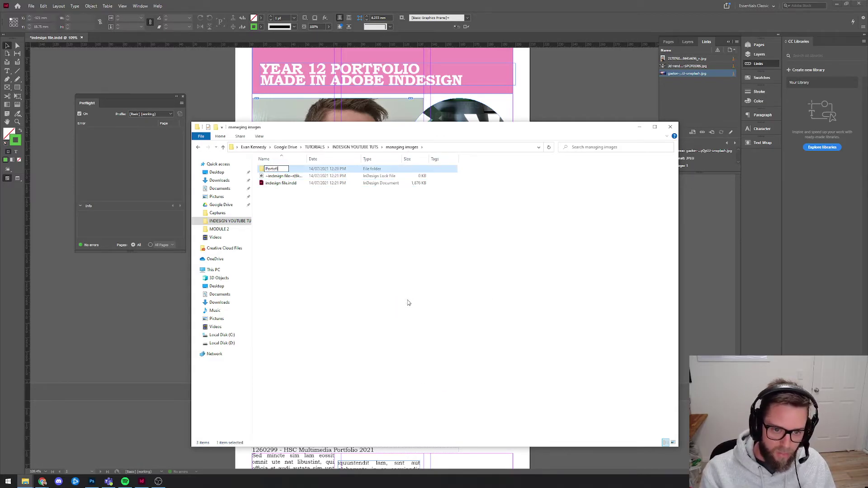
{"action": "type", "text": "folio images"}
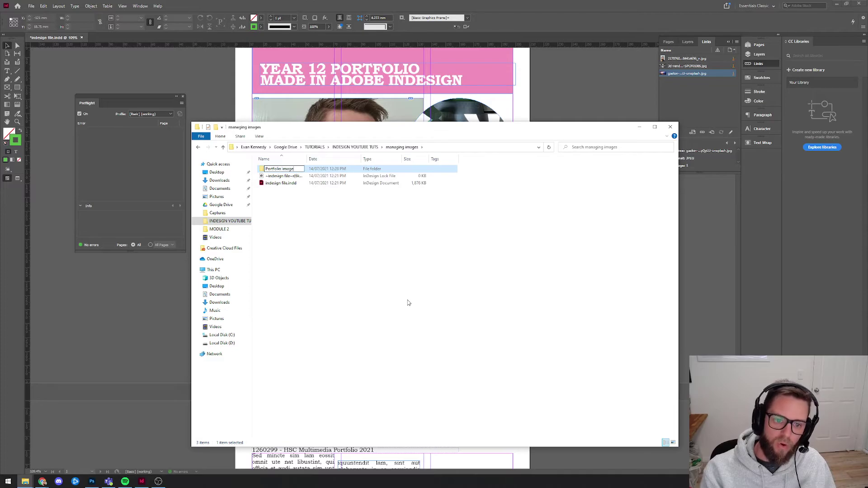
{"action": "key", "text": "Return"}
{"action": "double_click", "coordinate": [291, 172]}
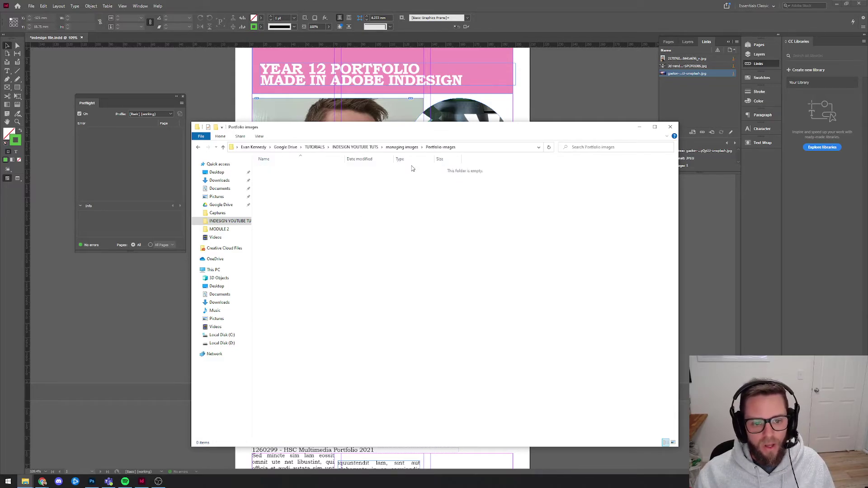
{"action": "left_click_drag", "start_coordinate": [405, 129], "coordinate": [564, 147]}
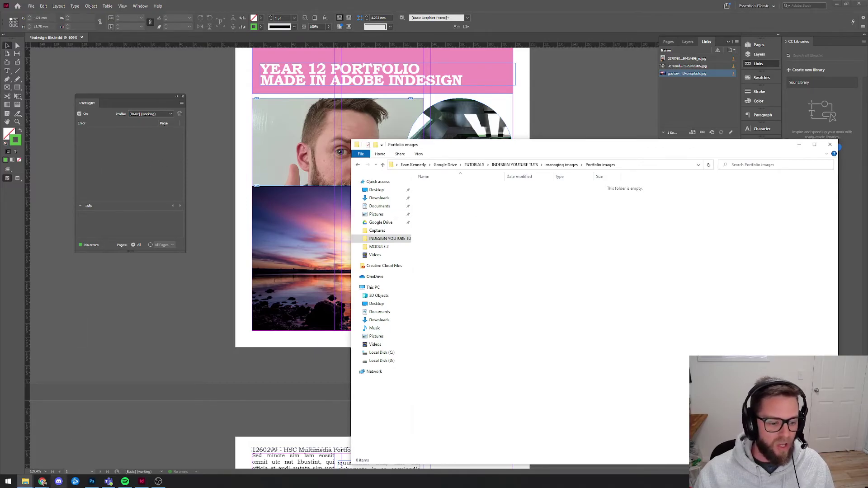
- Search Google Images for 'monkey' and preview the monkey brain-signals photo
{"action": "mouse_move", "coordinate": [43, 481]}
{"action": "left_click", "coordinate": [127, 447]}
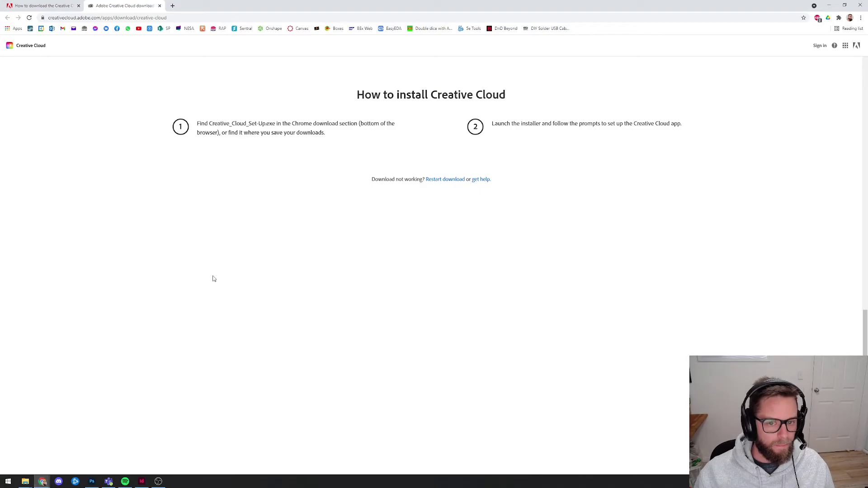
{"action": "left_click", "coordinate": [177, 17]}
{"action": "type", "text": "monkey"}
{"action": "key", "text": "Return"}
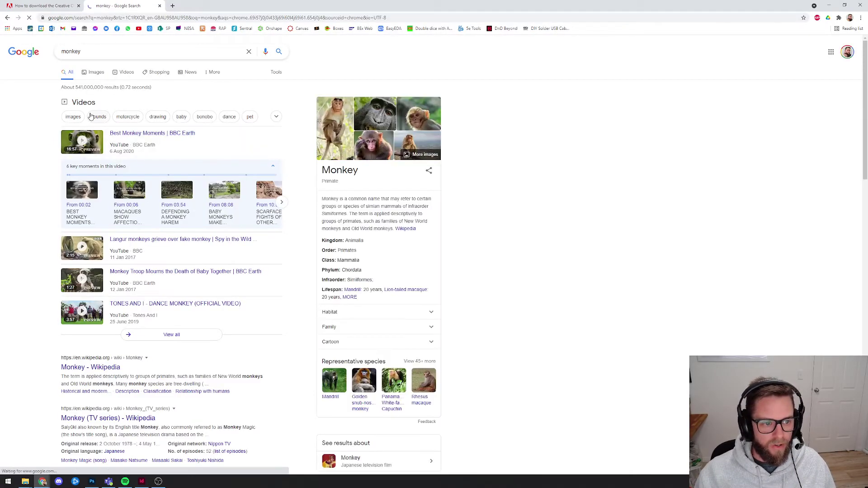
{"action": "left_click", "coordinate": [97, 72]}
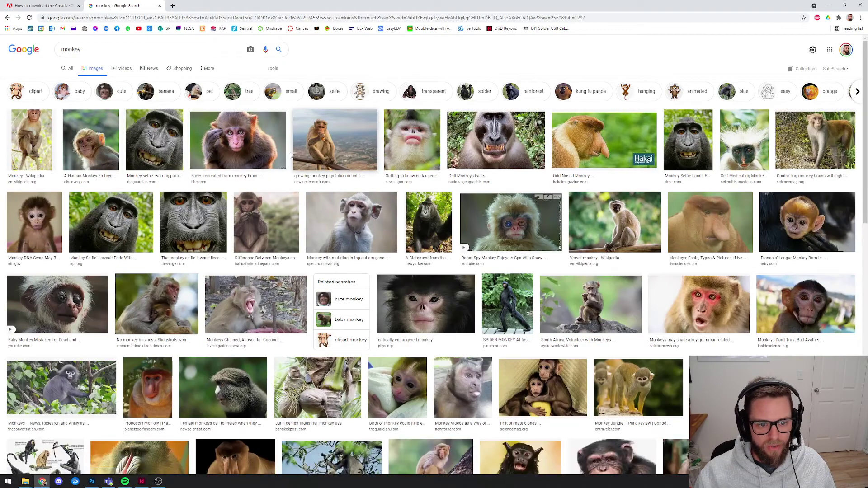
{"action": "left_click", "coordinate": [277, 156]}
- Save the previewed monkey photo as a JPG into the Portfolio images folder
{"action": "right_click", "coordinate": [738, 147]}
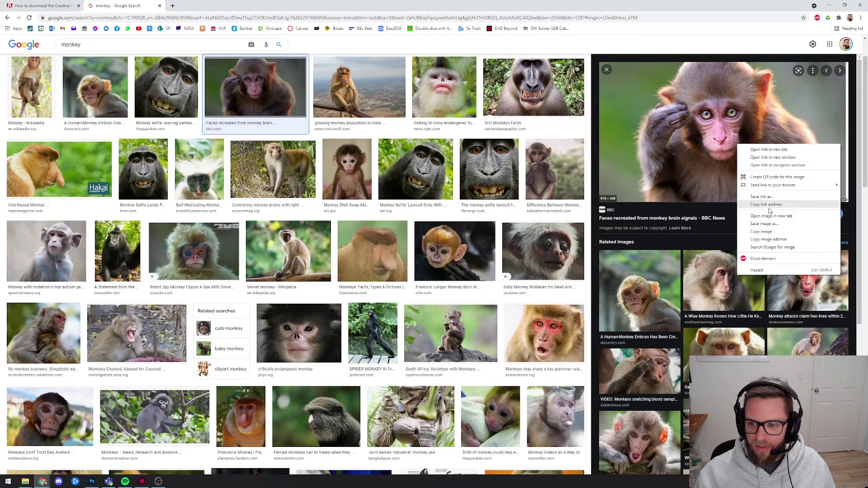
{"action": "left_click", "coordinate": [769, 230]}
{"action": "left_click", "coordinate": [142, 482]}
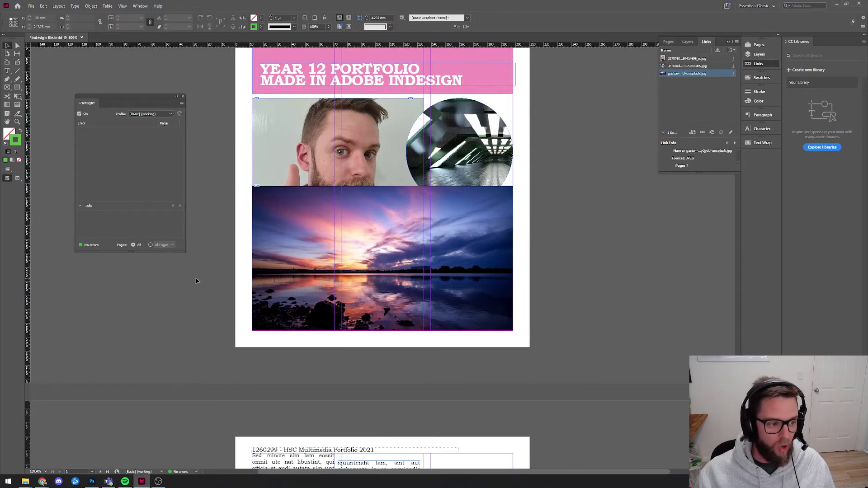
{"action": "mouse_move", "coordinate": [45, 481]}
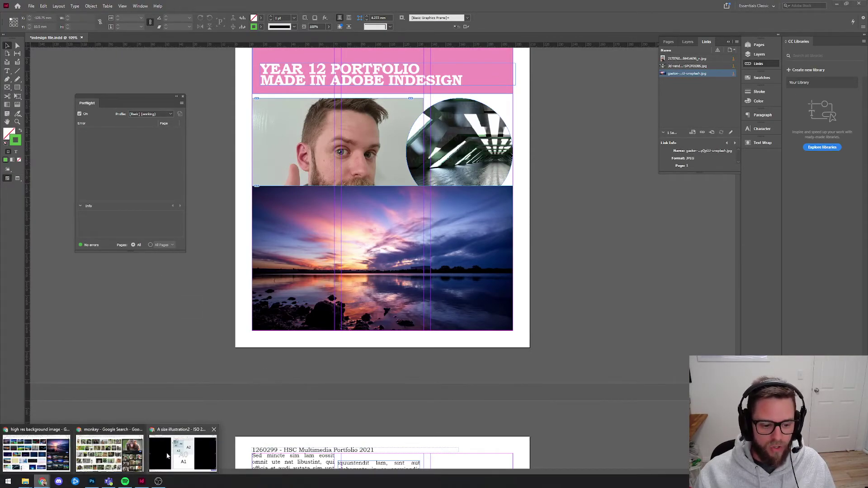
{"action": "left_click", "coordinate": [181, 448]}
{"action": "right_click", "coordinate": [720, 134]}
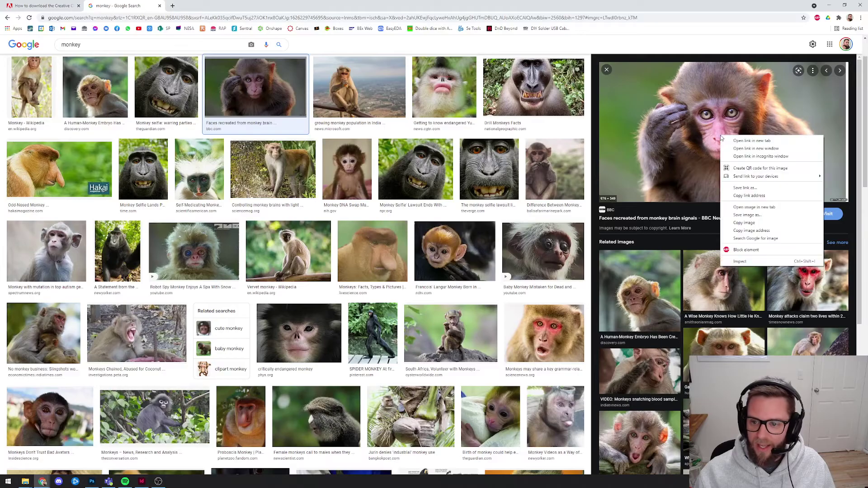
{"action": "left_click", "coordinate": [755, 213]}
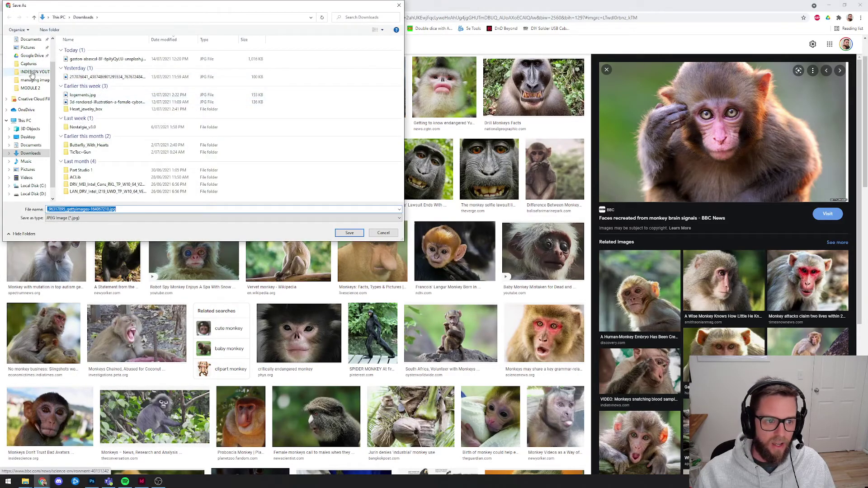
{"action": "left_click", "coordinate": [33, 80]}
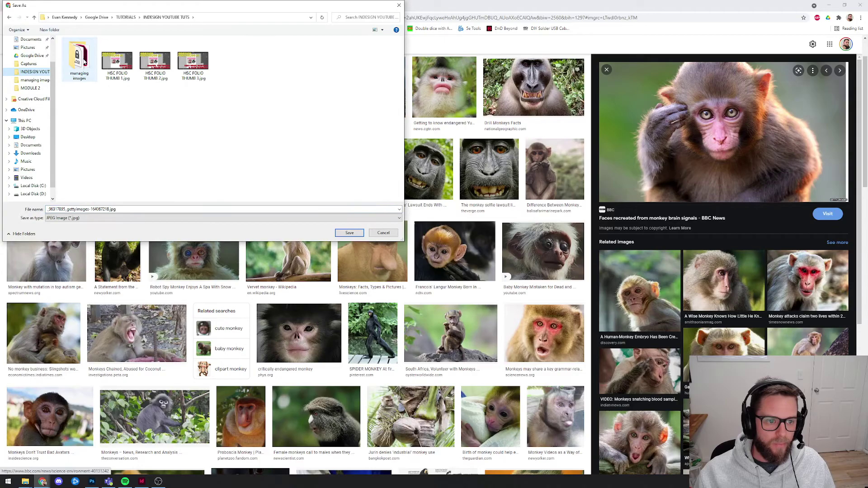
{"action": "double_click", "coordinate": [82, 58]}
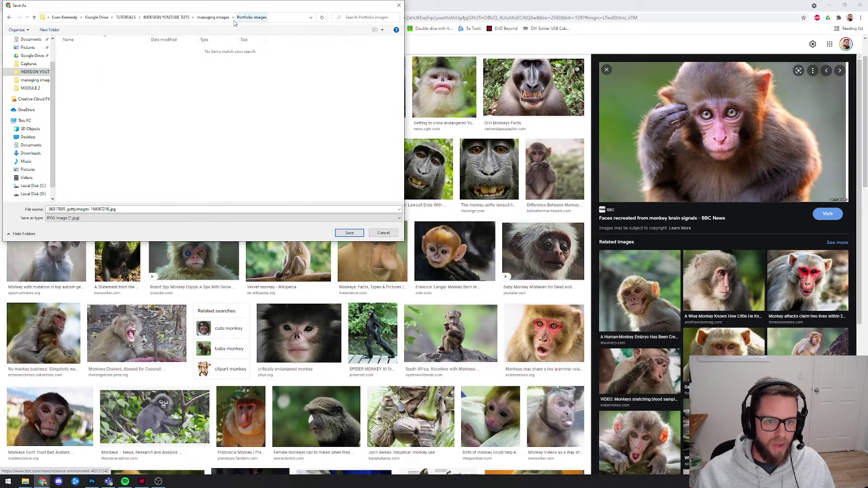
{"action": "left_click", "coordinate": [340, 232]}
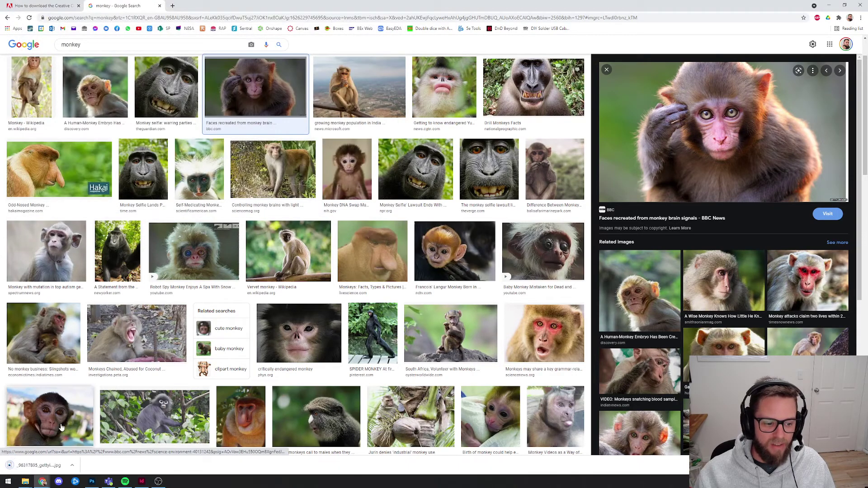
- Select the saved monkey JPG in the Portfolio images folder window and nudge the window up
{"action": "mouse_move", "coordinate": [26, 481]}
{"action": "left_click", "coordinate": [28, 461]}
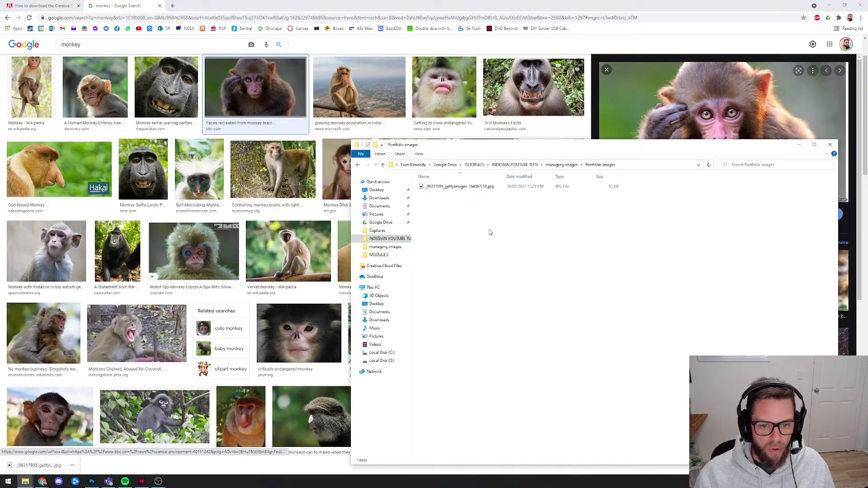
{"action": "left_click", "coordinate": [479, 188]}
{"action": "left_click_drag", "start_coordinate": [480, 141], "coordinate": [479, 120]}
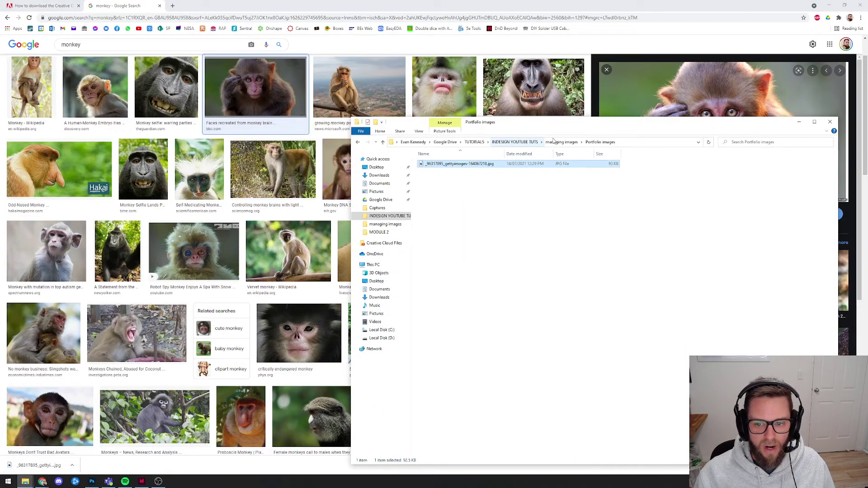
- Draw a frame over the sunset's right side and place the monkey JPG from Portfolio images
{"action": "left_click", "coordinate": [141, 482]}
{"action": "key", "text": "f"}
{"action": "left_click_drag", "start_coordinate": [434, 214], "coordinate": [517, 278]}
{"action": "key", "text": "ctrl+d"}
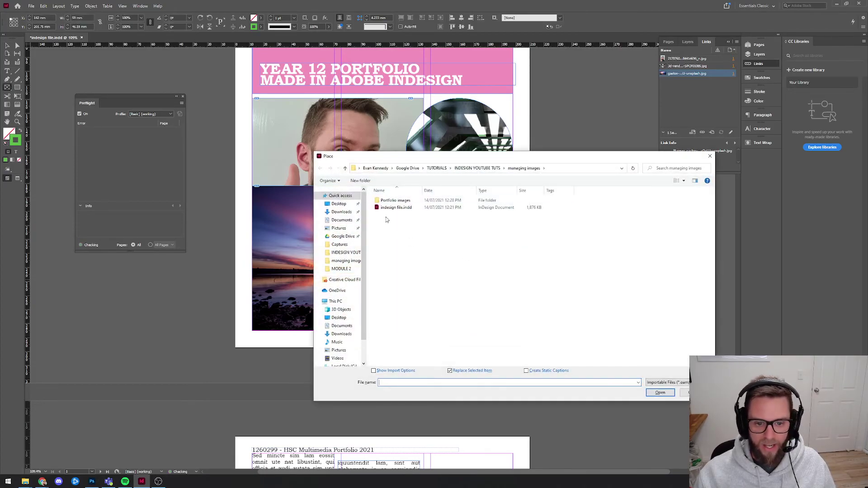
{"action": "double_click", "coordinate": [389, 200]}
{"action": "left_click", "coordinate": [391, 206]}
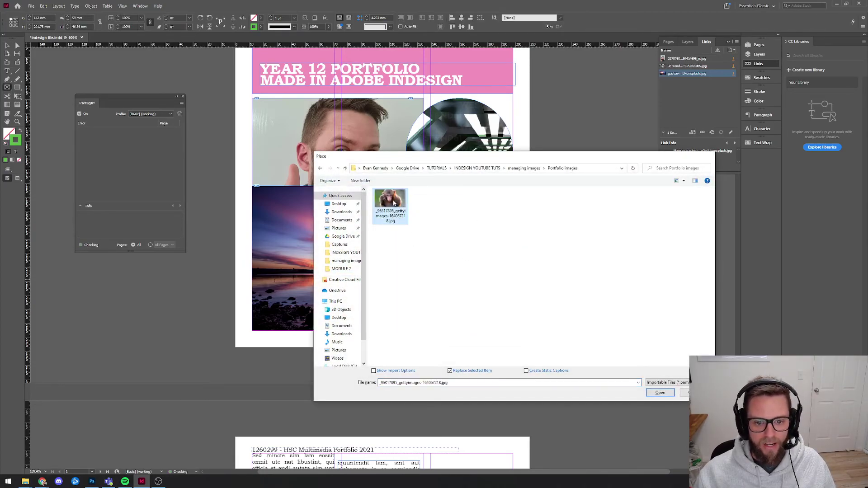
{"action": "key", "text": "Return"}
- Fit the monkey photo proportionally and snap its frame to the column guide
{"action": "key", "text": "ctrl+alt+shift+e"}
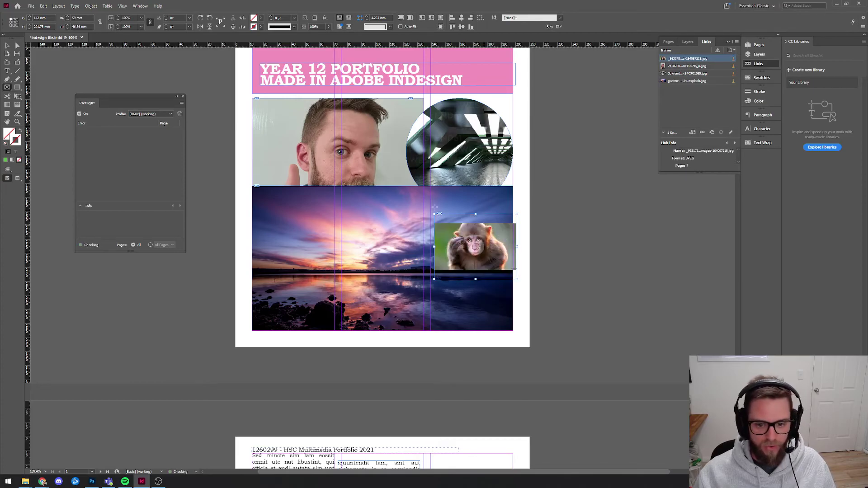
{"action": "key", "text": "v"}
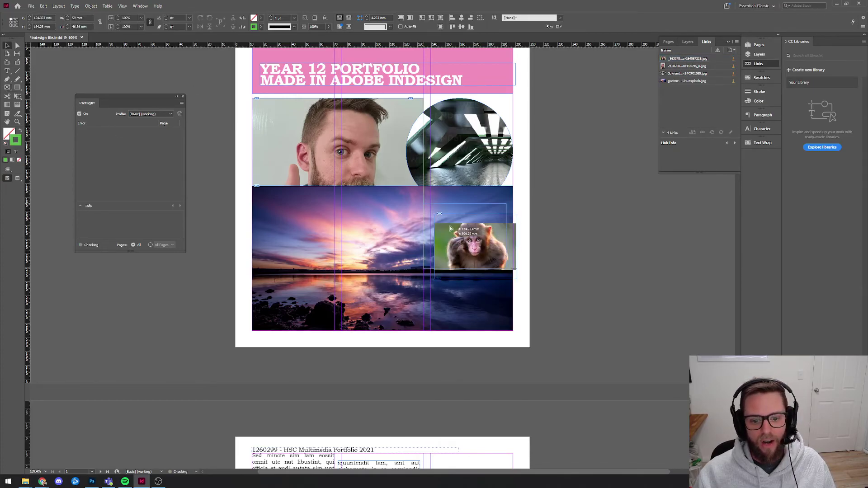
{"action": "left_click_drag", "start_coordinate": [472, 235], "coordinate": [469, 226]}
{"action": "left_click", "coordinate": [537, 228]}
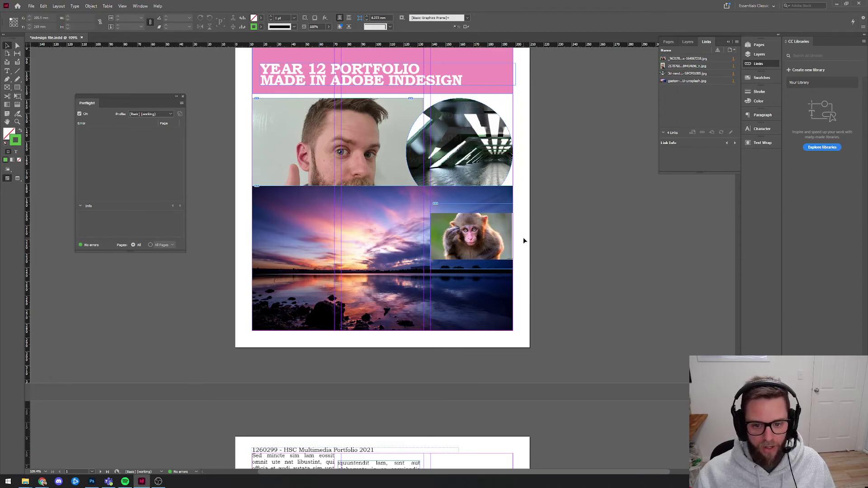
{"action": "mouse_move", "coordinate": [44, 482]}
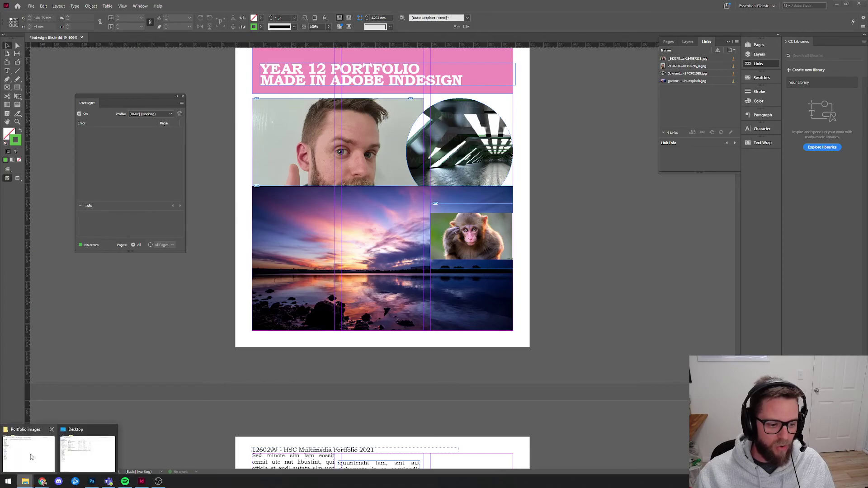
{"action": "left_click", "coordinate": [33, 457]}
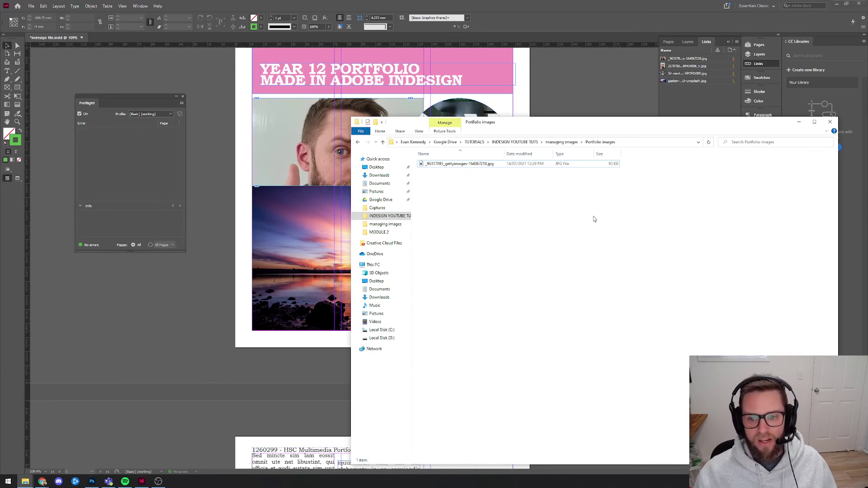
{"action": "left_click", "coordinate": [218, 308]}
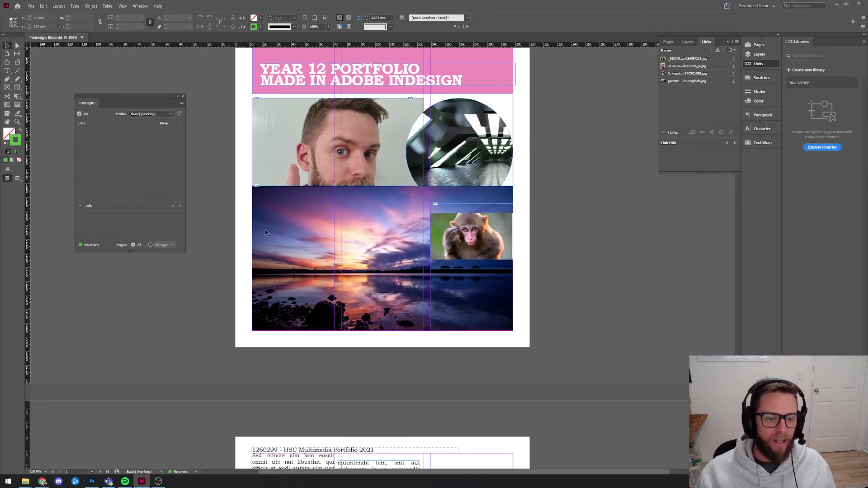
{"action": "left_click", "coordinate": [32, 6]}
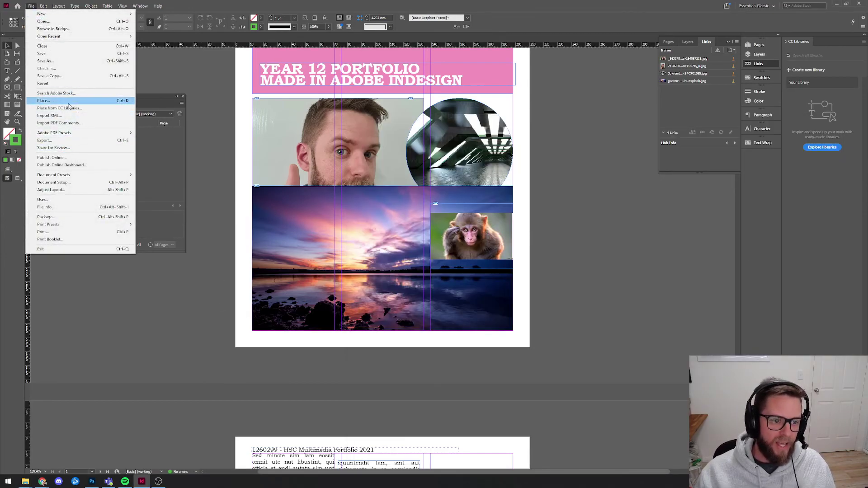
{"action": "left_click", "coordinate": [216, 92]}
{"action": "left_click", "coordinate": [382, 258]}
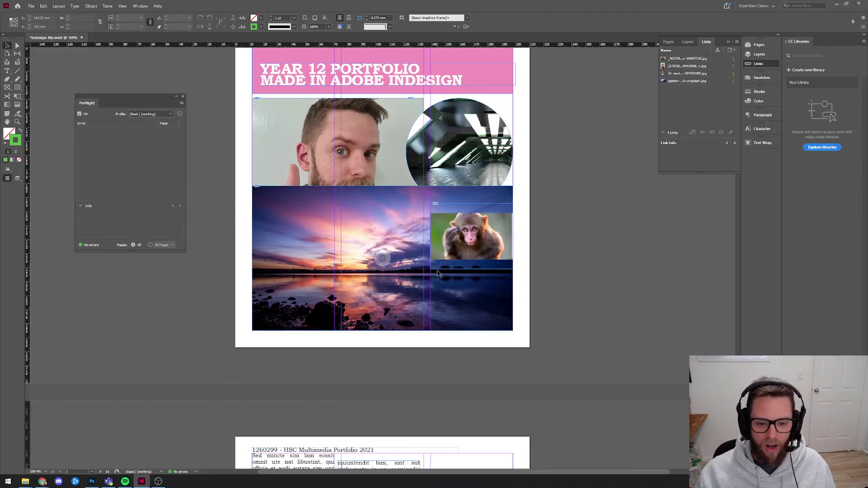